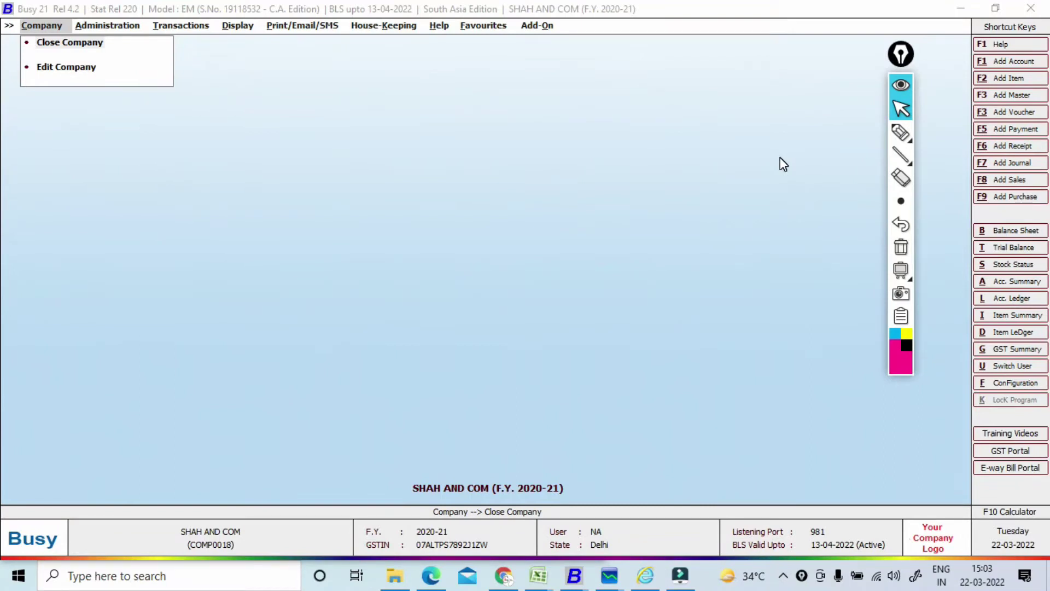
- Sketch the download workflow in pink pen with two linked boxes, an underlined website name, and ovals for RAR, extraction and installation
click(900, 143)
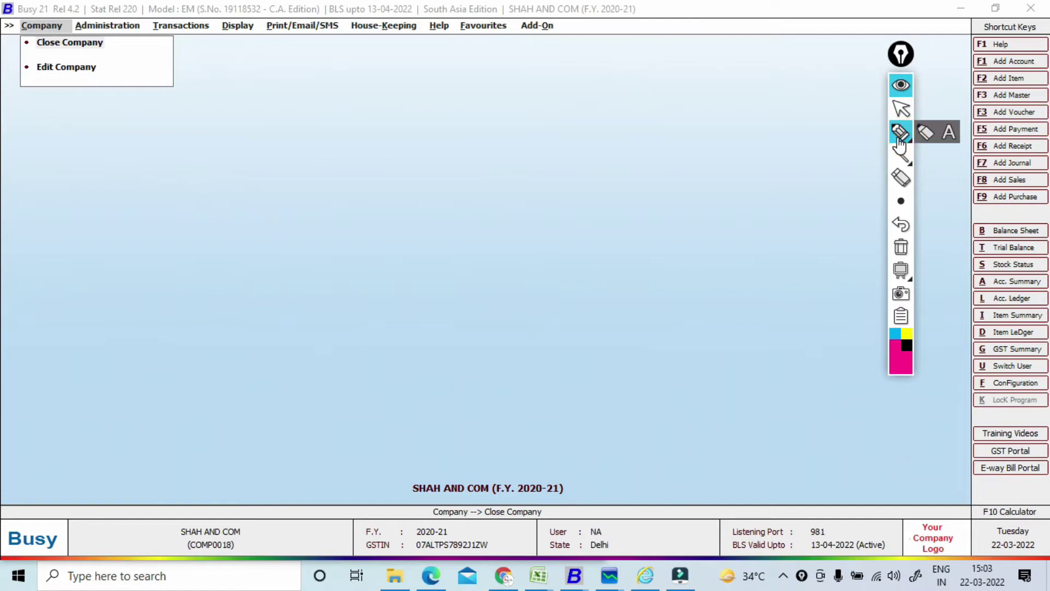
mouse_move(423, 173)
mouse_down()
mouse_move(430, 197)
mouse_move(431, 177)
mouse_move(445, 174)
mouse_move(417, 206)
mouse_move(479, 173)
mouse_move(411, 222)
mouse_up()
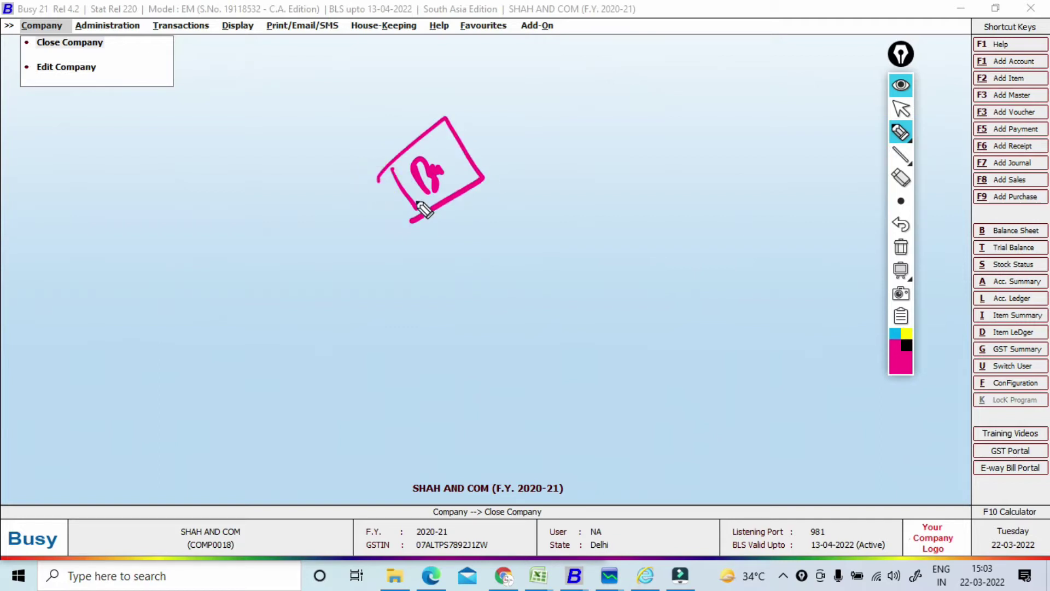
mouse_move(477, 165)
mouse_down()
mouse_move(542, 125)
mouse_move(504, 129)
mouse_move(560, 94)
mouse_move(523, 163)
mouse_up()
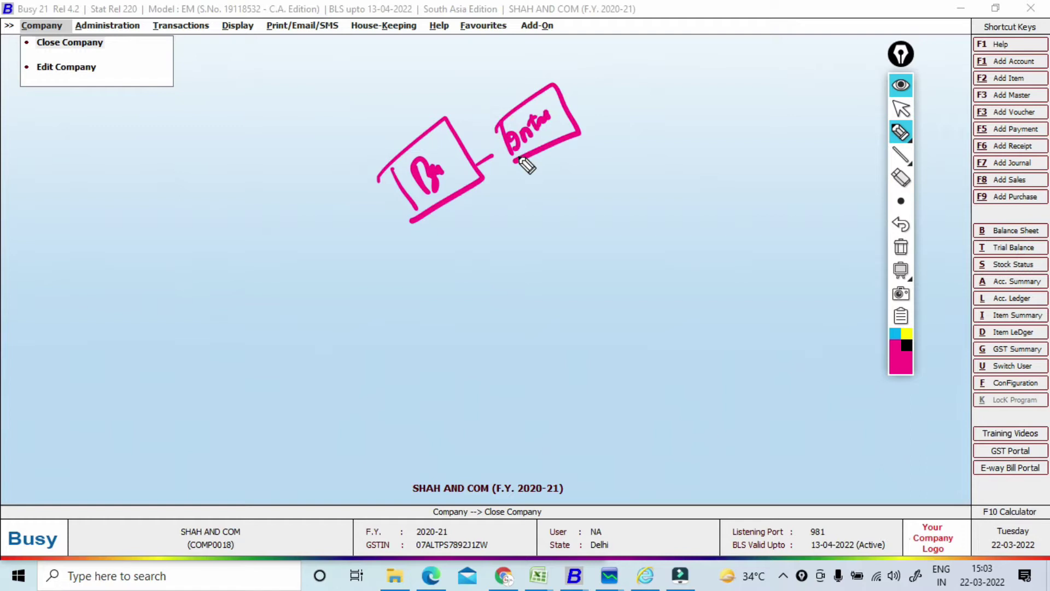
mouse_move(484, 218)
mouse_down()
mouse_move(497, 225)
mouse_move(539, 197)
mouse_move(563, 157)
mouse_move(581, 153)
mouse_up()
drag(482, 253, 602, 164)
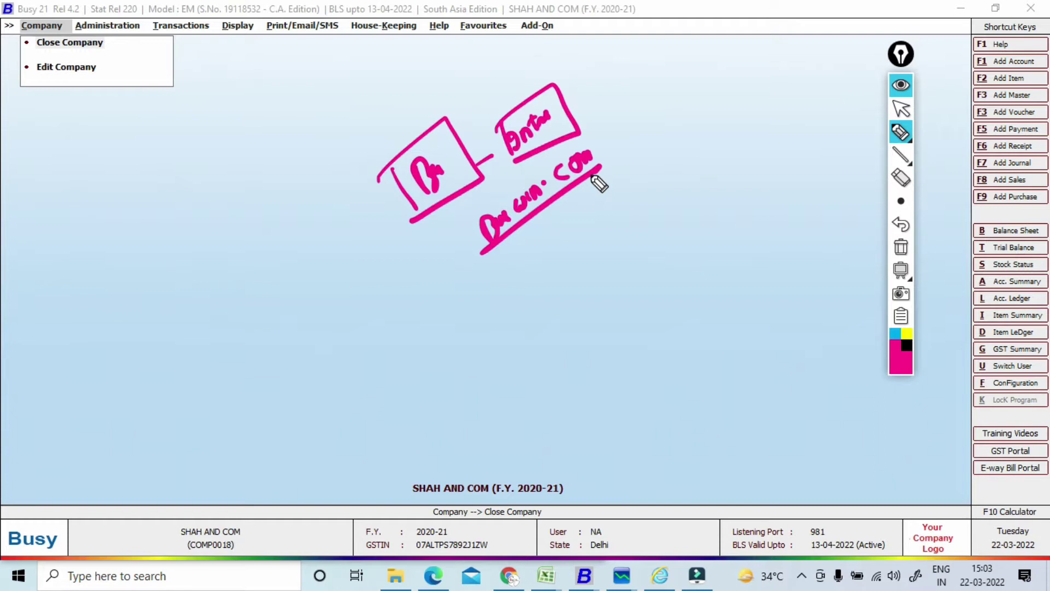
mouse_move(523, 246)
mouse_down()
mouse_move(526, 257)
mouse_move(551, 226)
mouse_move(511, 243)
mouse_move(553, 216)
mouse_move(579, 223)
mouse_move(606, 183)
mouse_move(629, 174)
mouse_move(609, 171)
mouse_up()
mouse_move(641, 228)
mouse_down()
mouse_move(666, 216)
mouse_move(646, 201)
mouse_up()
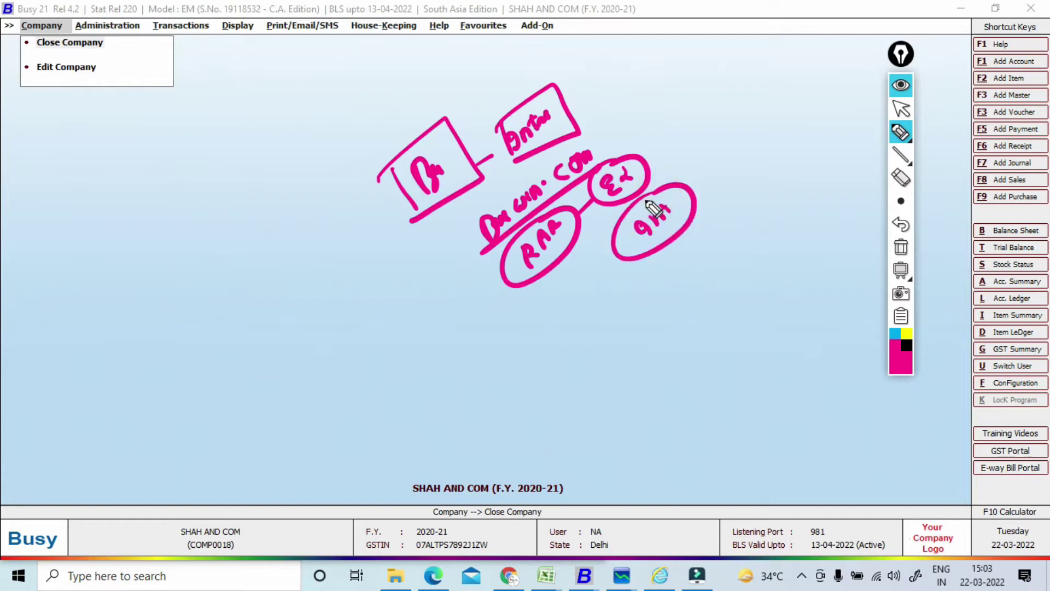
- Draw three pink strokes on the empty workspace, underline the model details in the title, and tick the handwritten website name
drag(95, 175, 130, 137)
drag(180, 157, 237, 108)
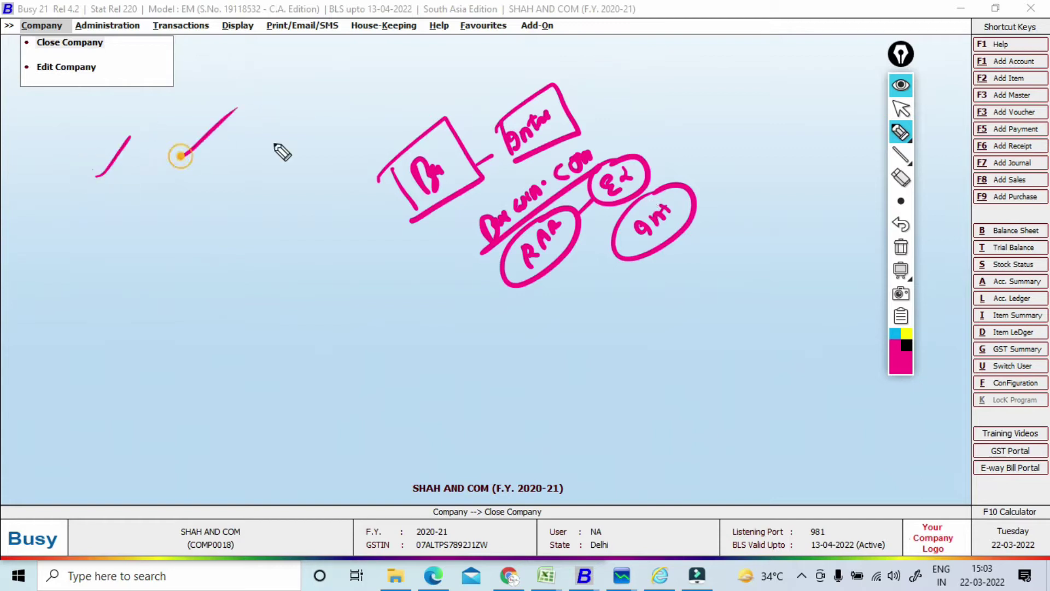
drag(272, 144, 315, 121)
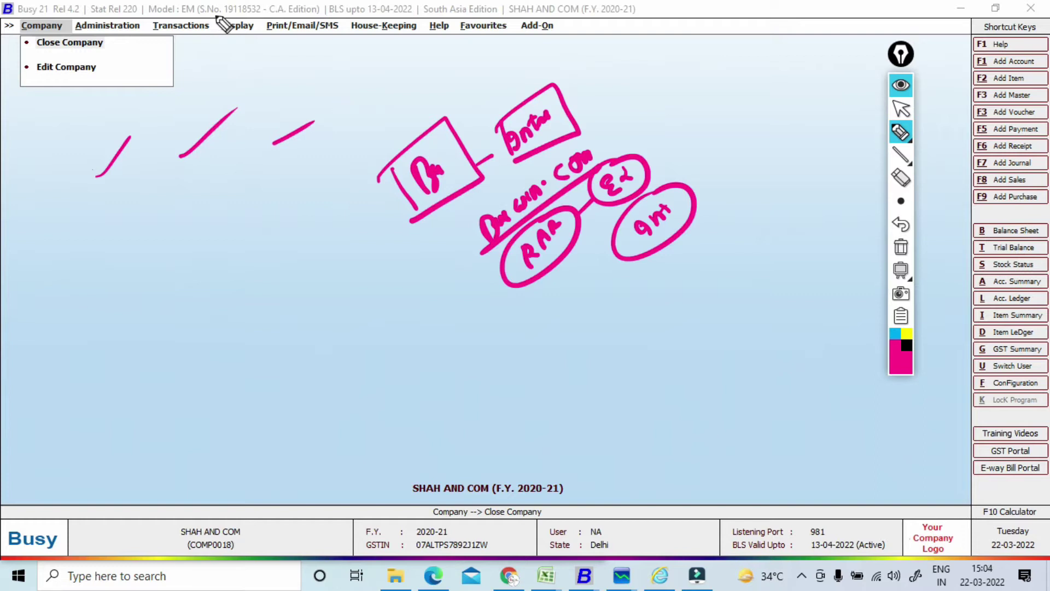
drag(183, 16, 254, 16)
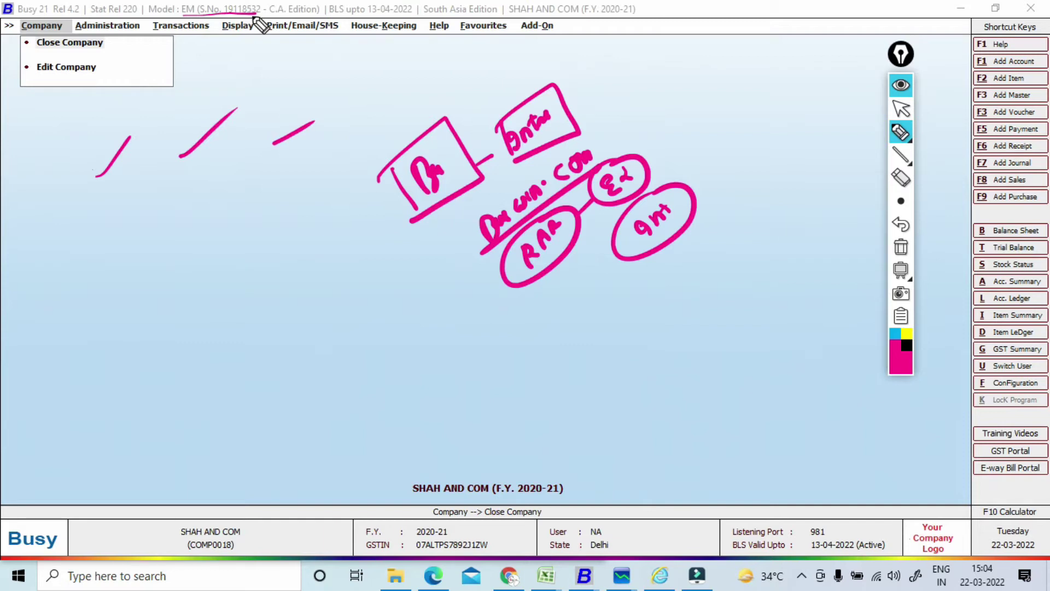
drag(605, 130, 646, 118)
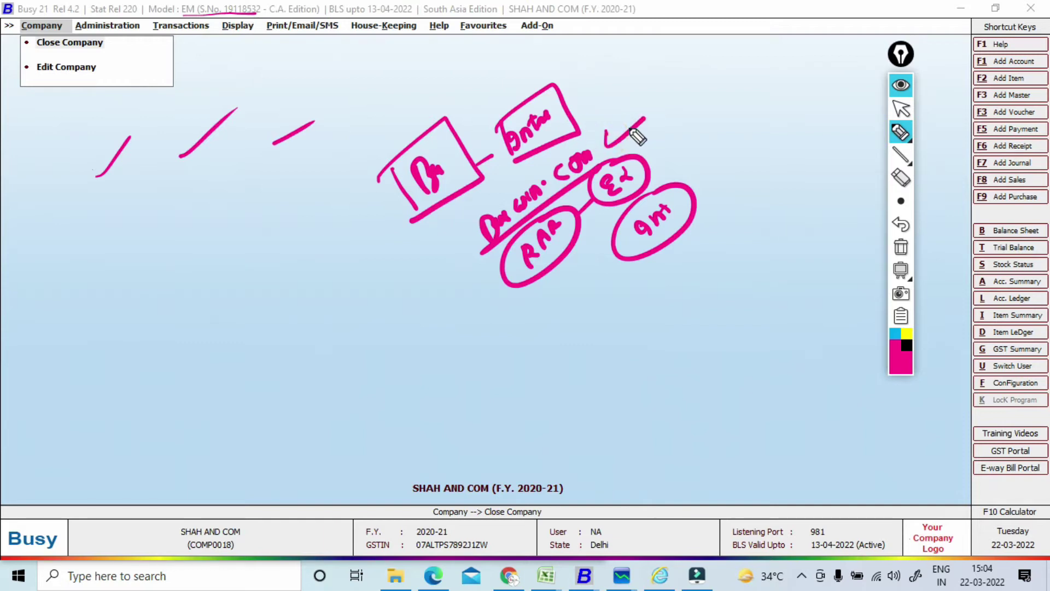
- Add more circled and boxed pink notes with connecting strokes around the sketch, and clear all the annotations
mouse_move(412, 356)
mouse_down()
mouse_move(462, 326)
mouse_move(432, 301)
mouse_move(465, 290)
mouse_up()
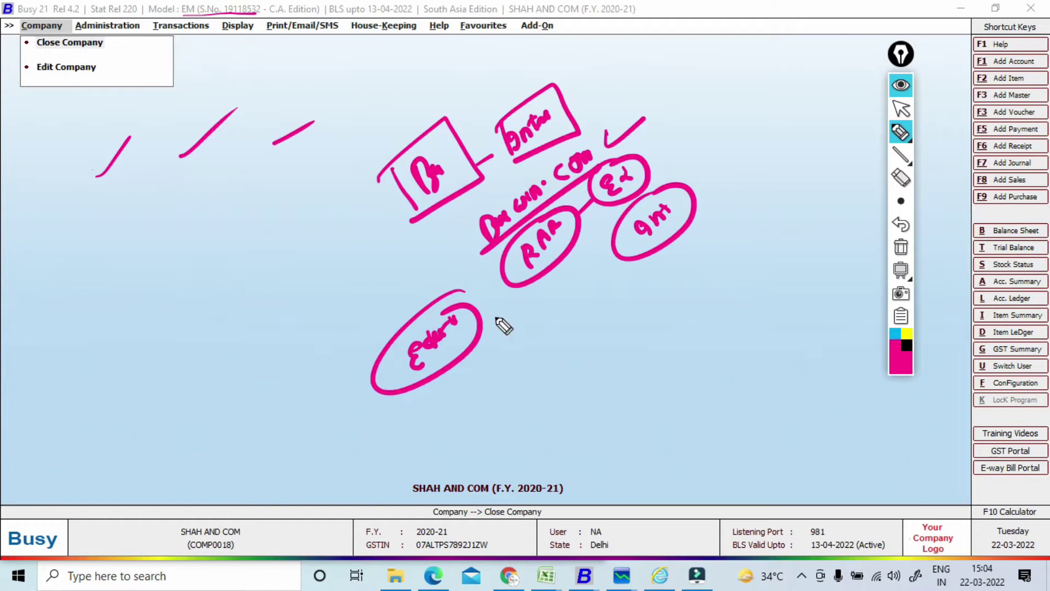
mouse_move(480, 335)
mouse_down()
mouse_move(591, 272)
mouse_move(586, 255)
mouse_move(564, 268)
mouse_up()
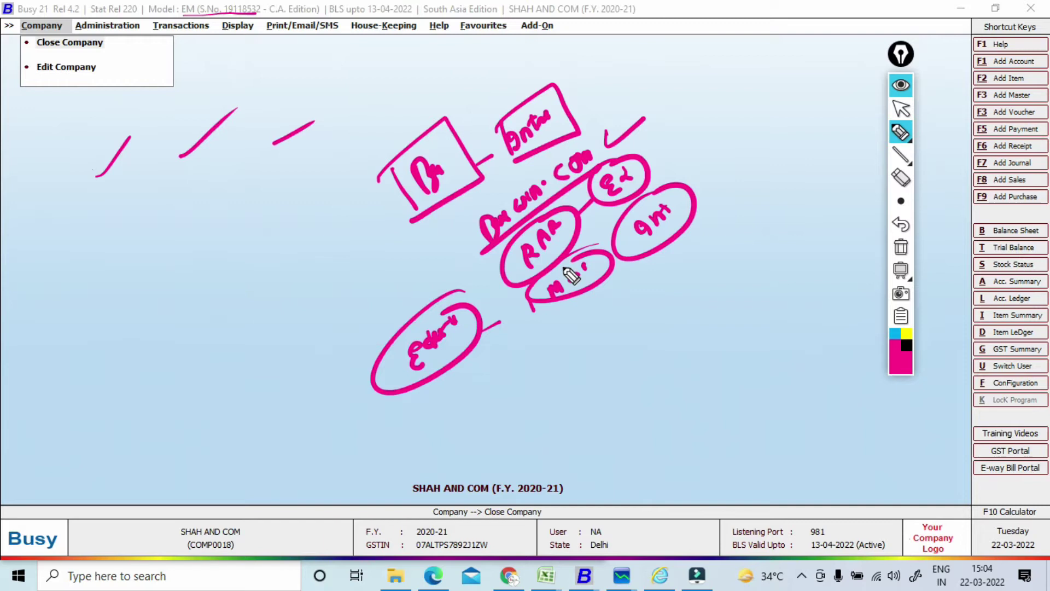
drag(387, 187, 331, 216)
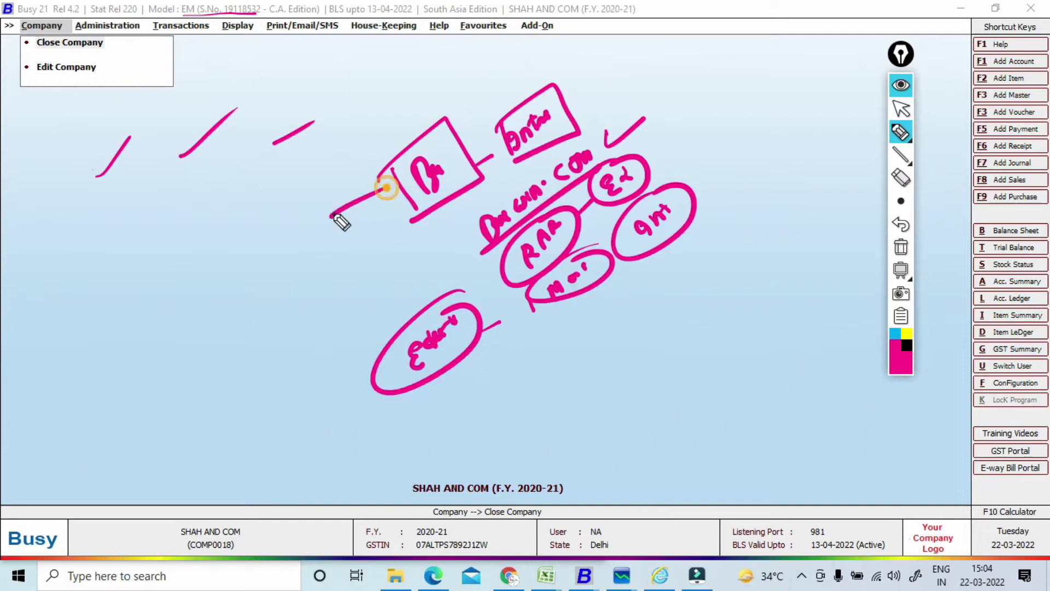
mouse_move(218, 234)
mouse_down()
mouse_move(226, 259)
mouse_move(272, 206)
mouse_move(217, 232)
mouse_up()
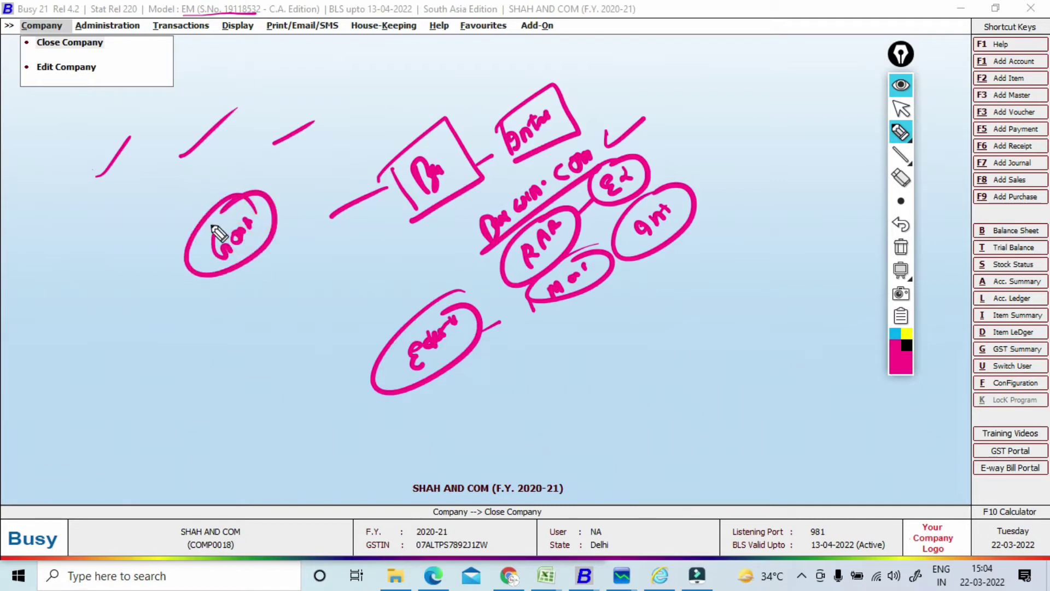
mouse_move(270, 292)
mouse_down()
mouse_move(263, 305)
mouse_move(291, 286)
mouse_move(284, 257)
mouse_up()
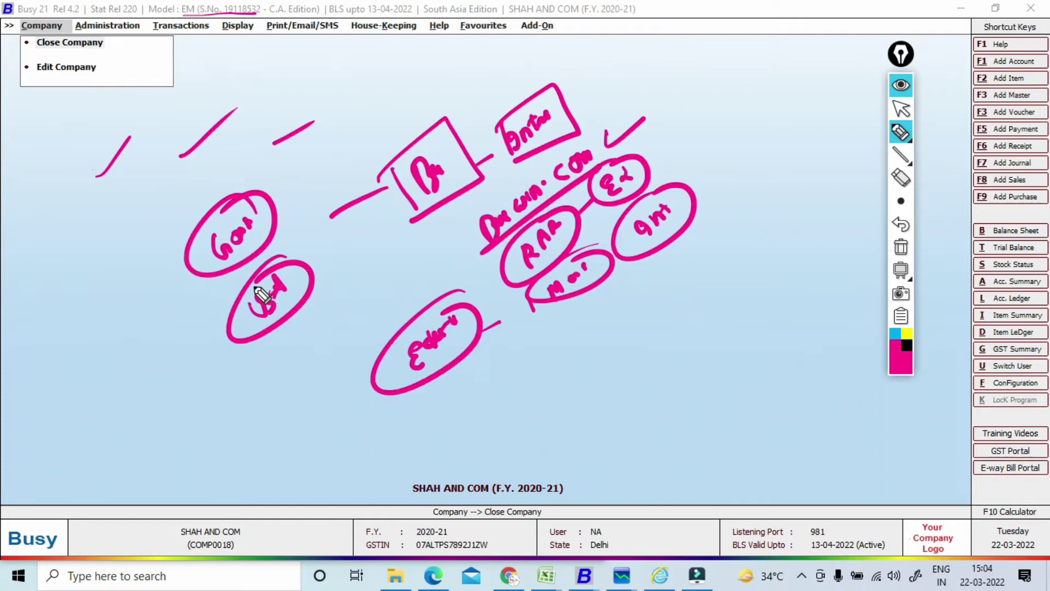
drag(314, 277, 335, 261)
mouse_move(350, 237)
mouse_down()
mouse_move(352, 248)
mouse_move(377, 234)
mouse_move(409, 241)
mouse_move(365, 257)
mouse_up()
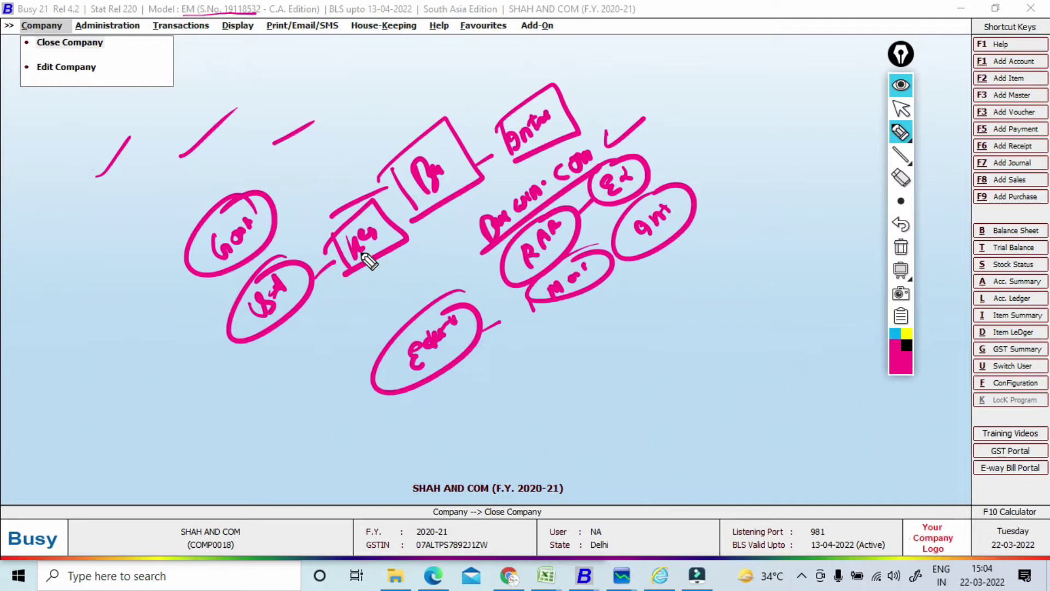
mouse_move(252, 58)
mouse_down()
mouse_move(402, 77)
mouse_move(458, 68)
mouse_up()
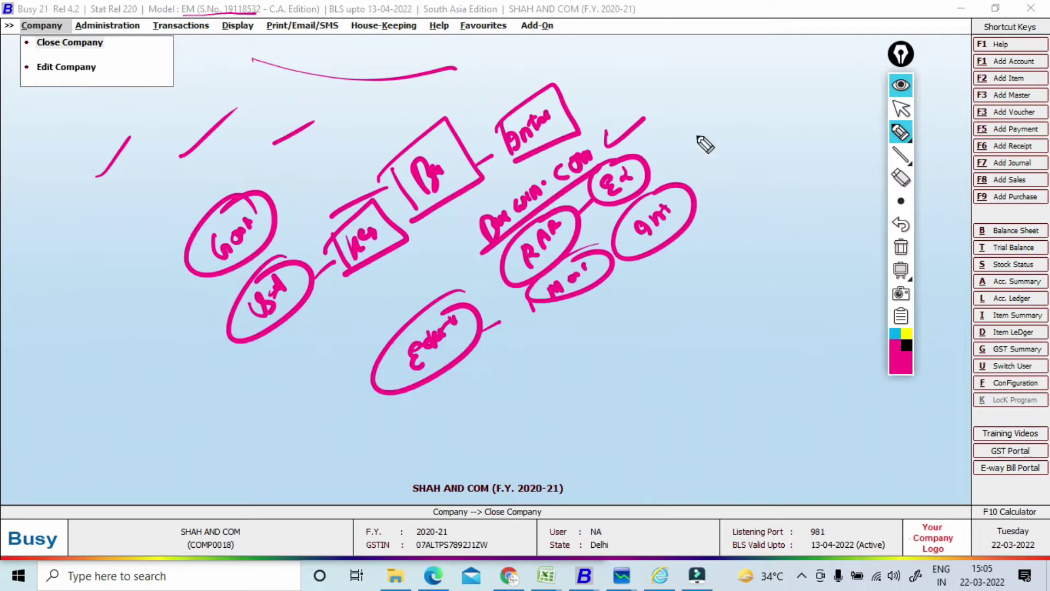
click(902, 246)
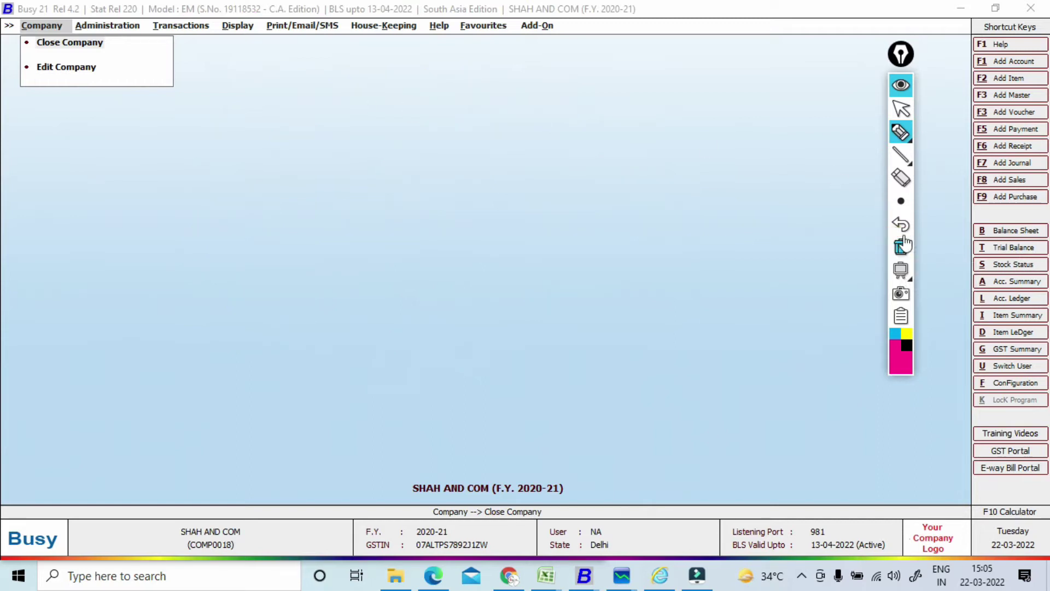
click(901, 109)
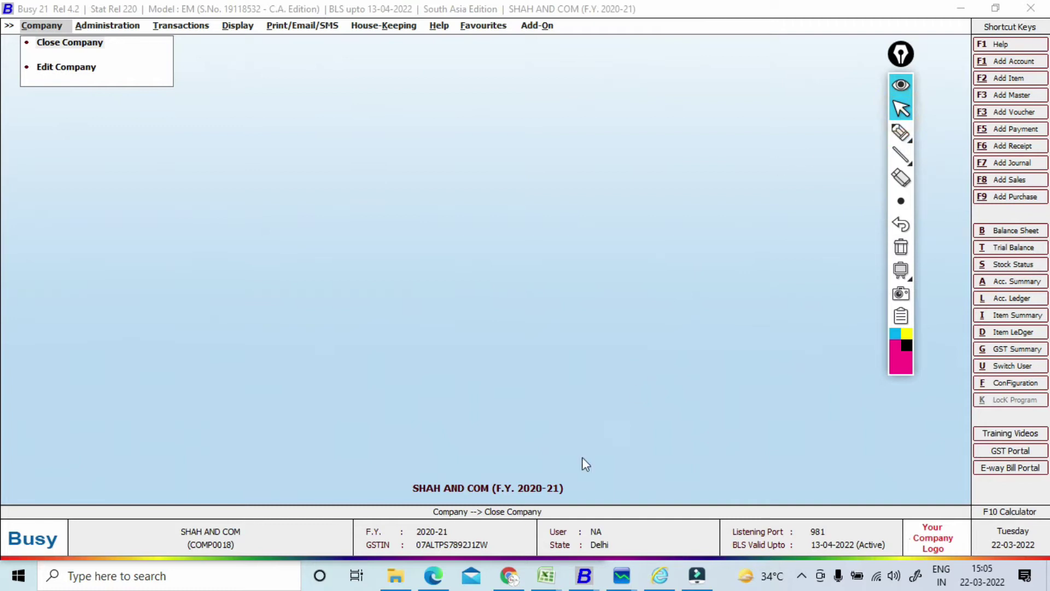
- Switch to Chrome and open busywin.com in a new tab
click(509, 578)
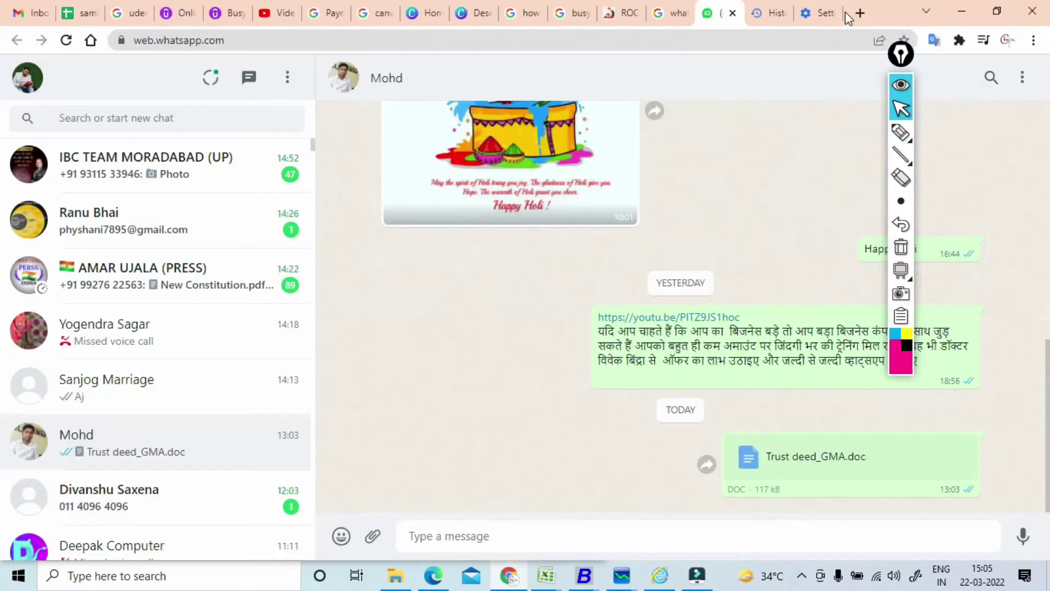
click(866, 14)
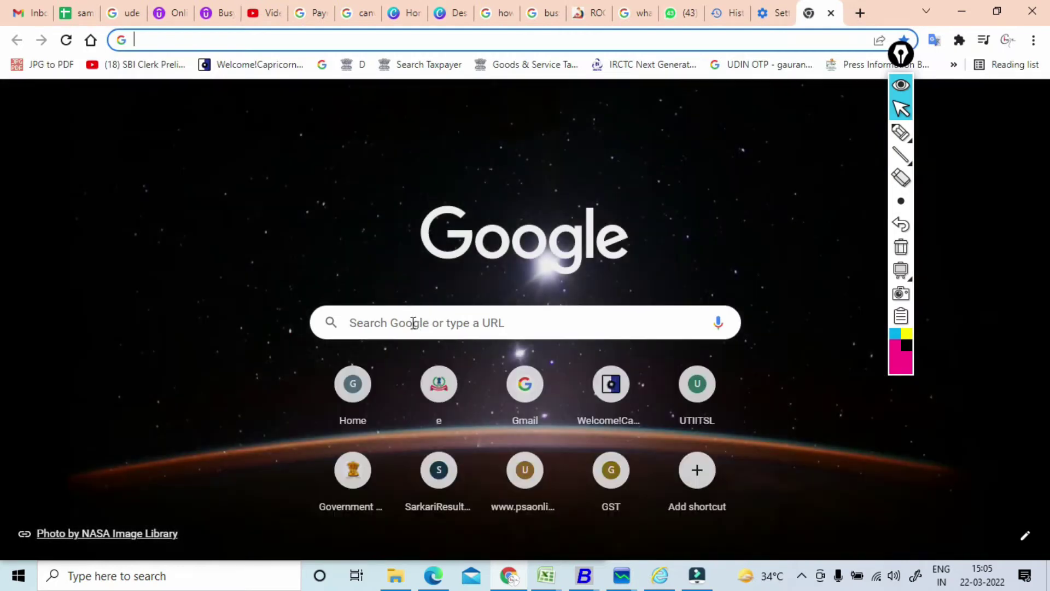
click(413, 323)
text(b)
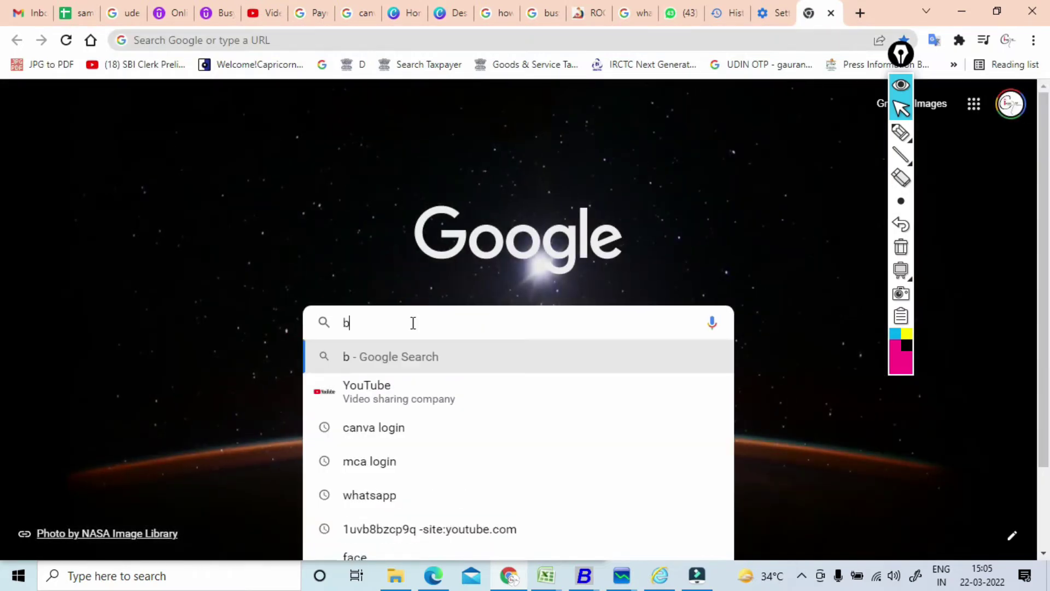
text(usy)
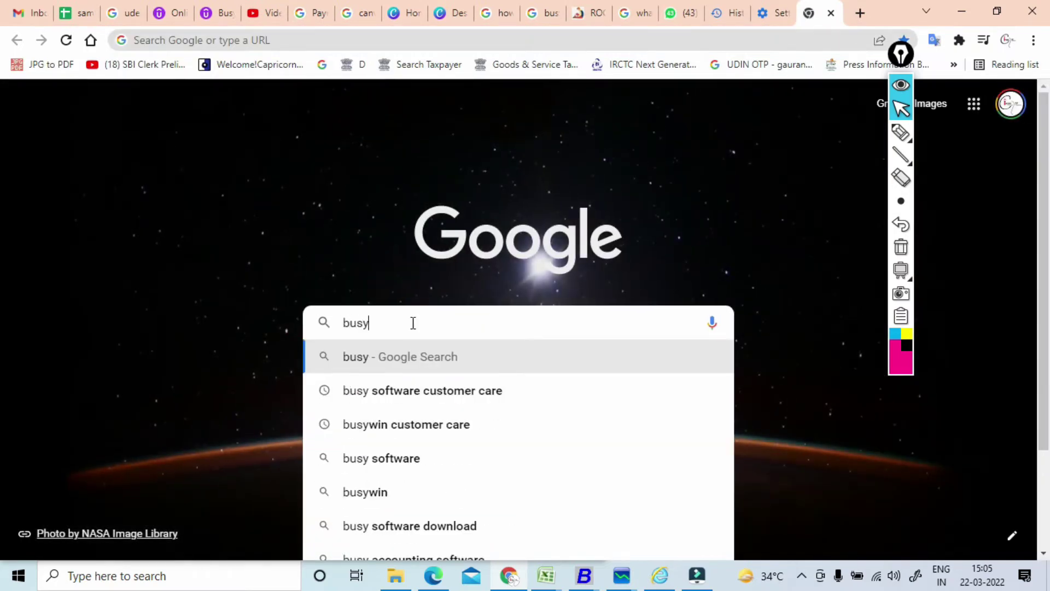
text(bin)
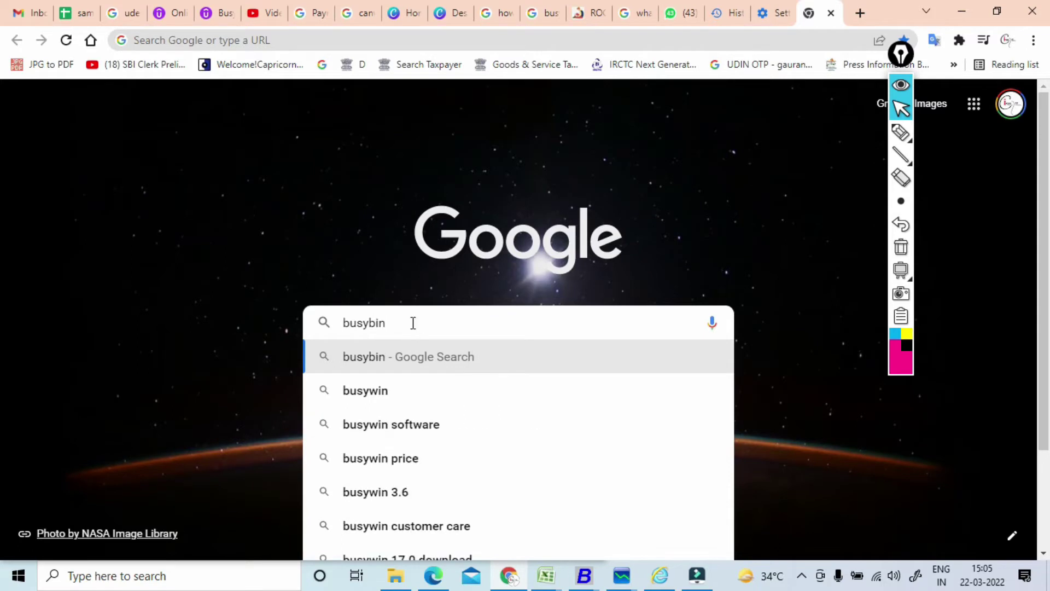
key(BackSpace)
key(BackSpace)
key(BackSpace)
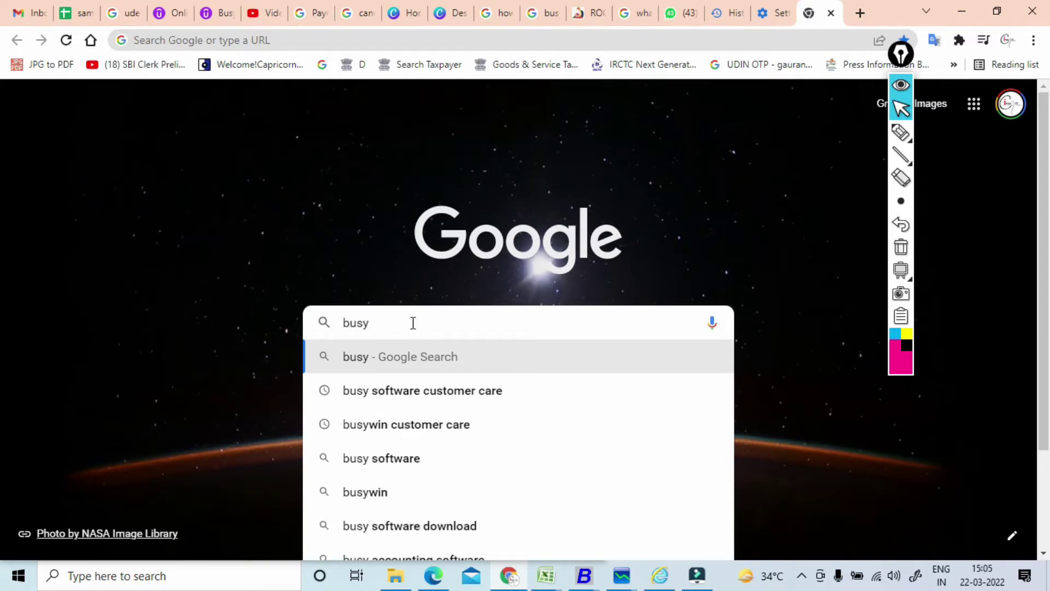
text(win)
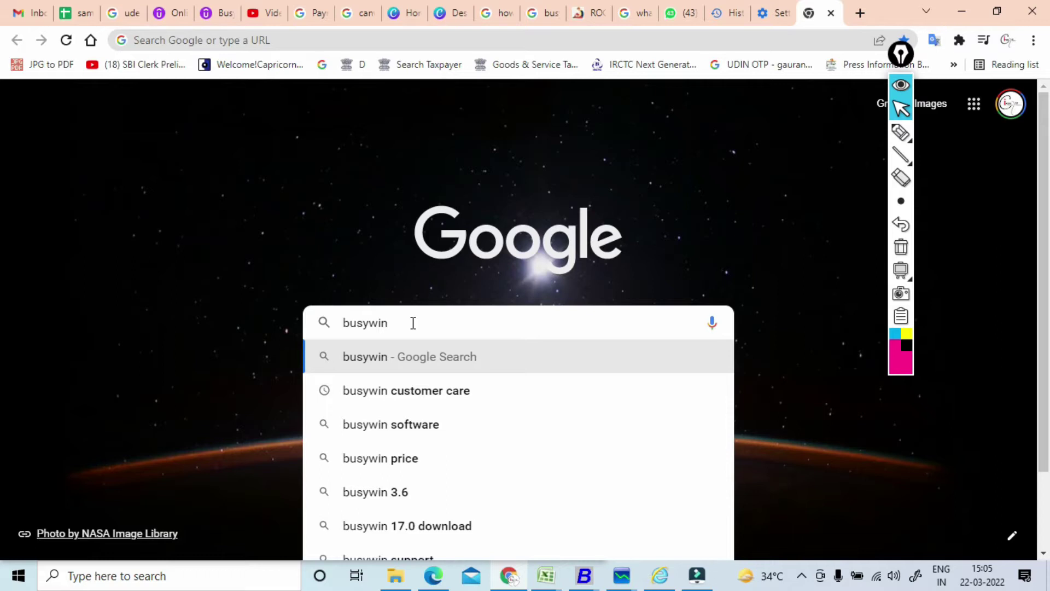
text(.com)
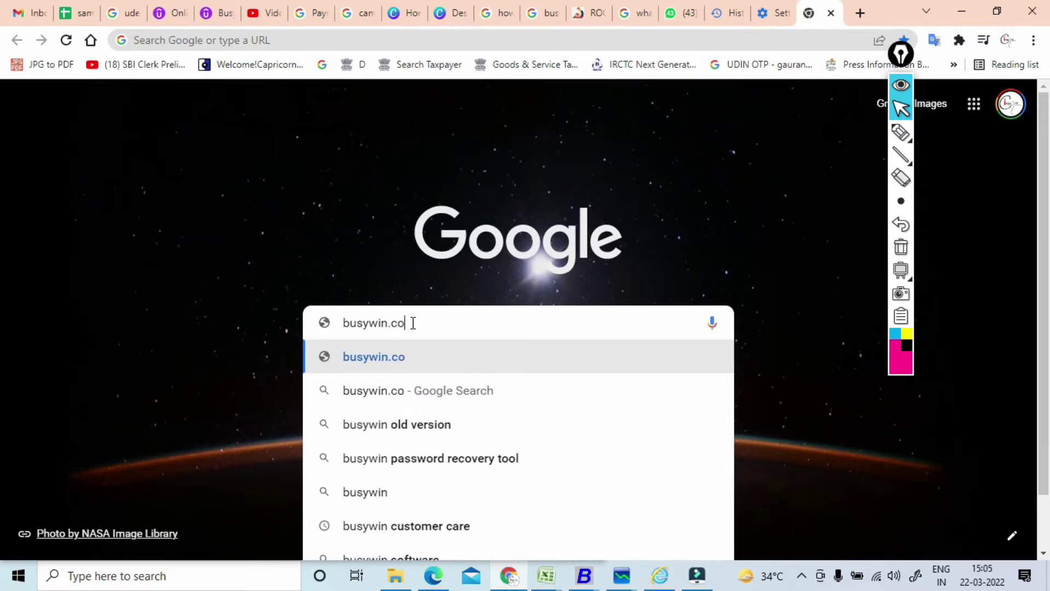
key(Return)
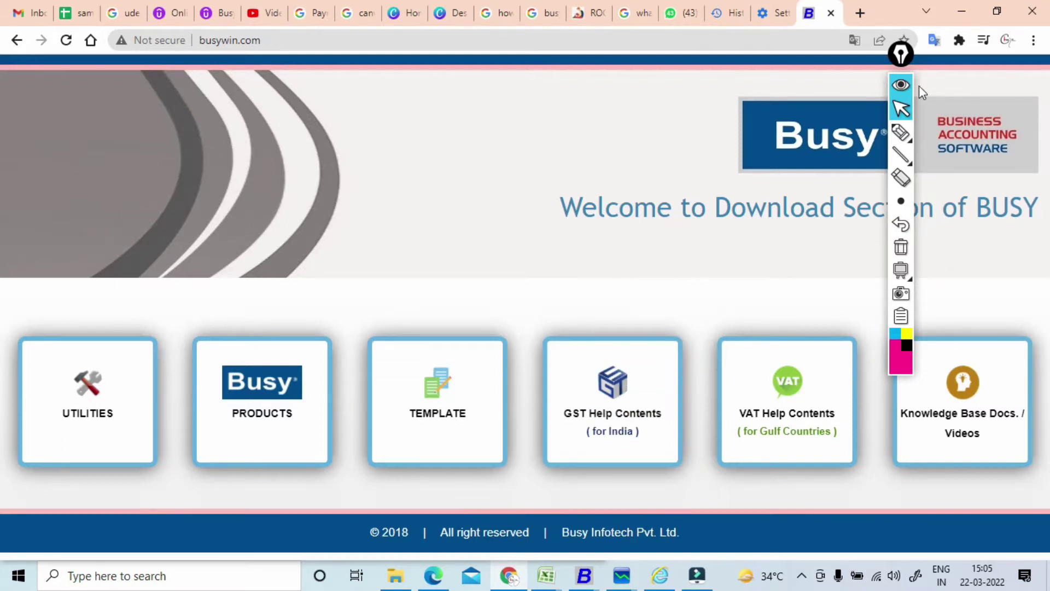
- Download BUSY 21 (Rel 5.0) from the website's Products page and save it as the WinRAR archive setup in the video image folder
click(904, 87)
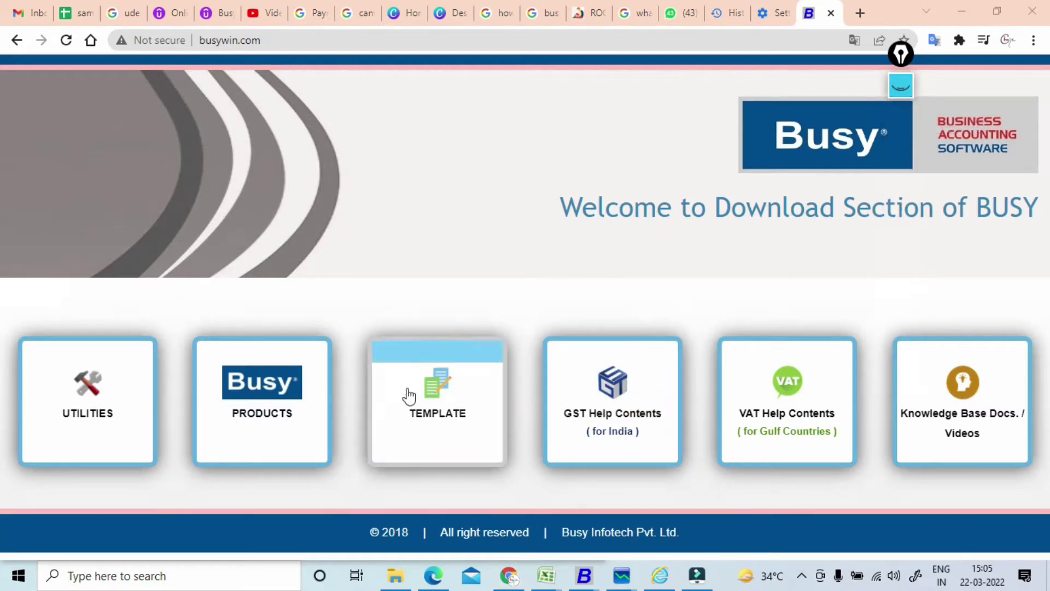
click(220, 395)
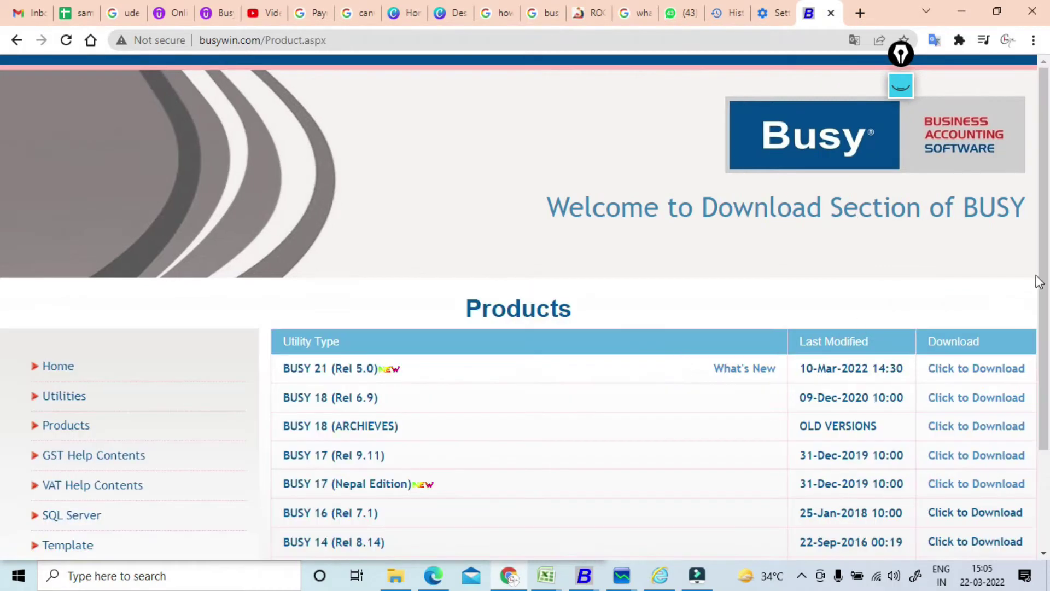
drag(1043, 204, 1043, 240)
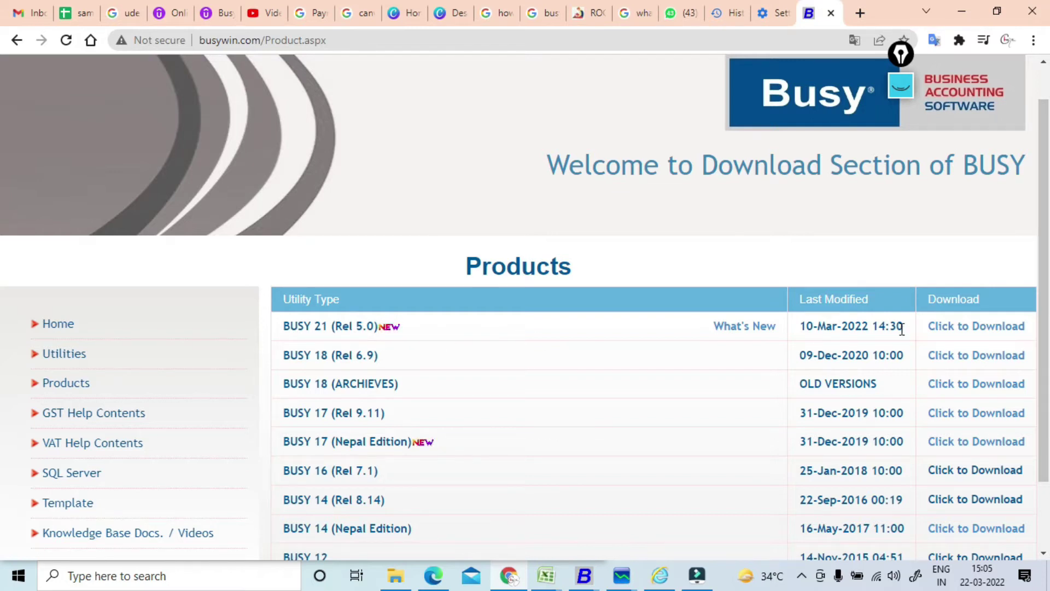
click(961, 334)
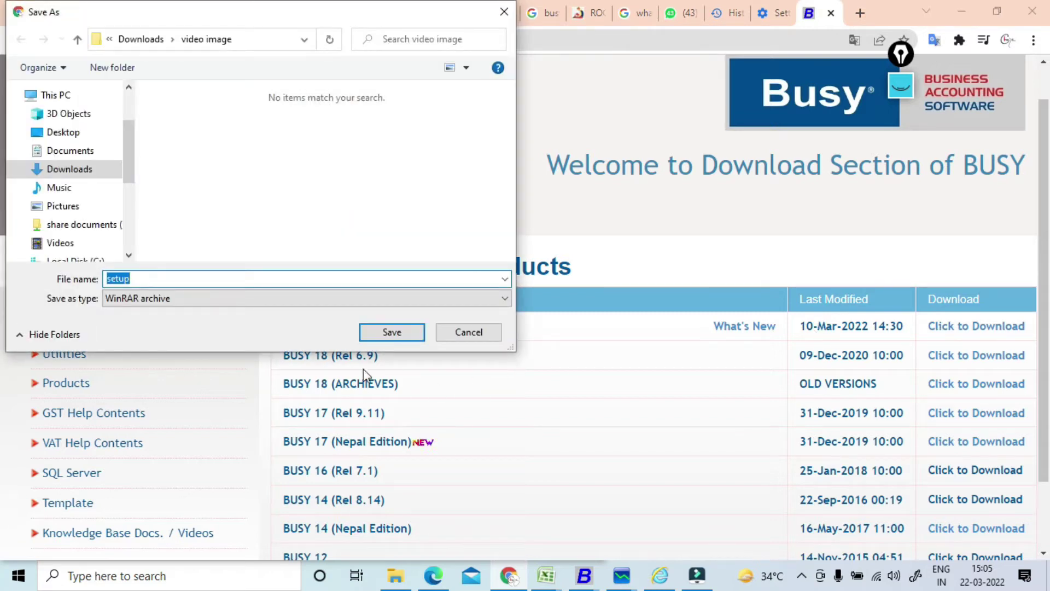
click(393, 332)
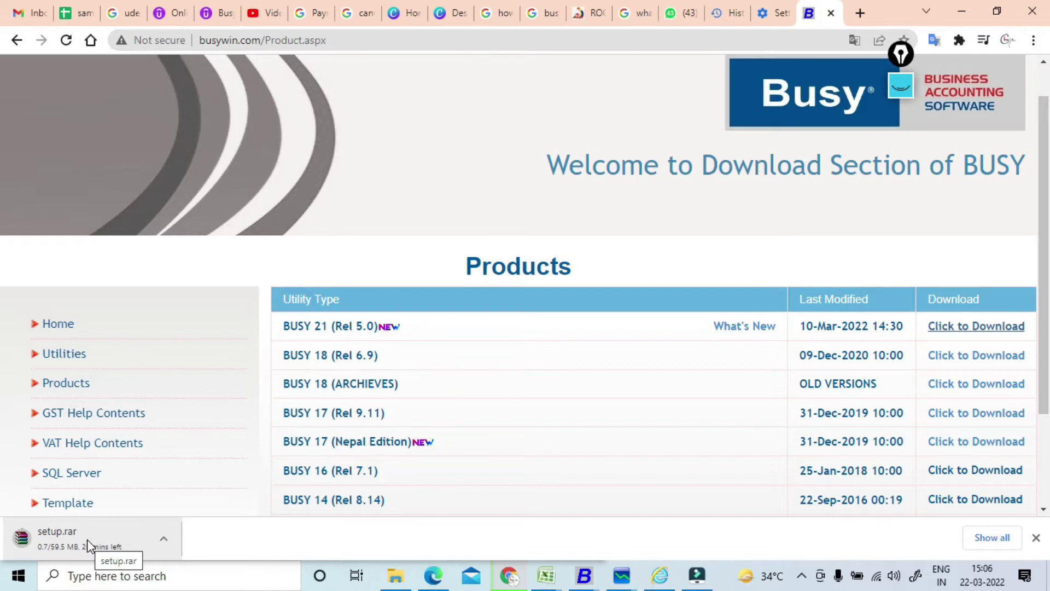
- Handwrite two circled pink pen notes above the Products table while the archive downloads
click(901, 85)
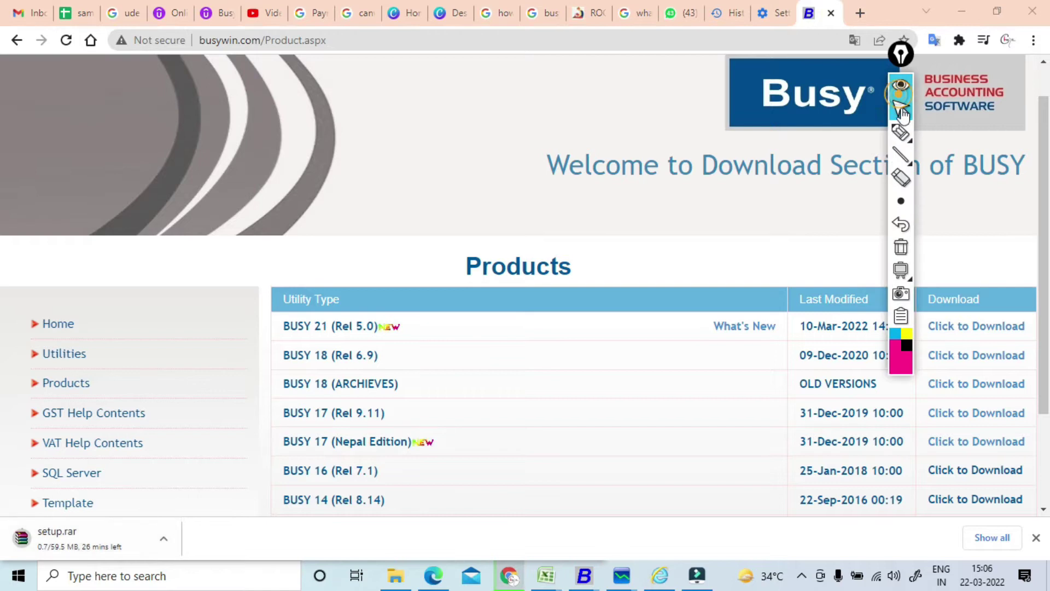
click(900, 132)
mouse_move(430, 200)
mouse_down()
mouse_move(422, 183)
mouse_move(445, 182)
mouse_move(427, 174)
mouse_up()
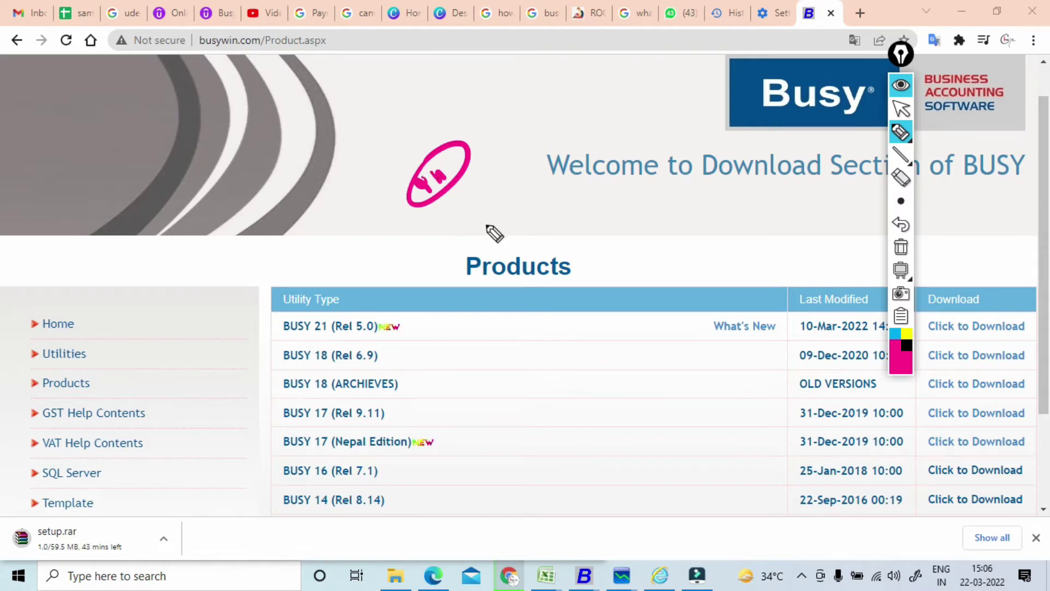
mouse_move(504, 235)
mouse_down()
mouse_move(520, 204)
mouse_move(554, 206)
mouse_move(508, 206)
mouse_up()
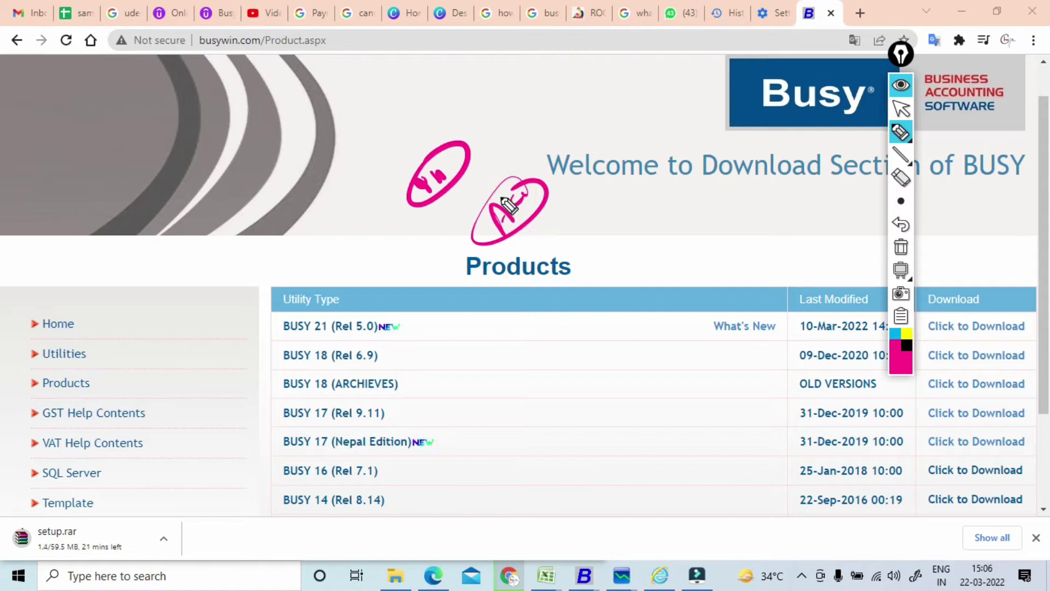
- Handwrite further circled pink notes joined by strokes above the Products table, and clear all the annotations
drag(533, 230, 550, 282)
drag(542, 263, 550, 282)
mouse_move(558, 254)
mouse_down()
mouse_move(568, 263)
mouse_move(547, 241)
mouse_up()
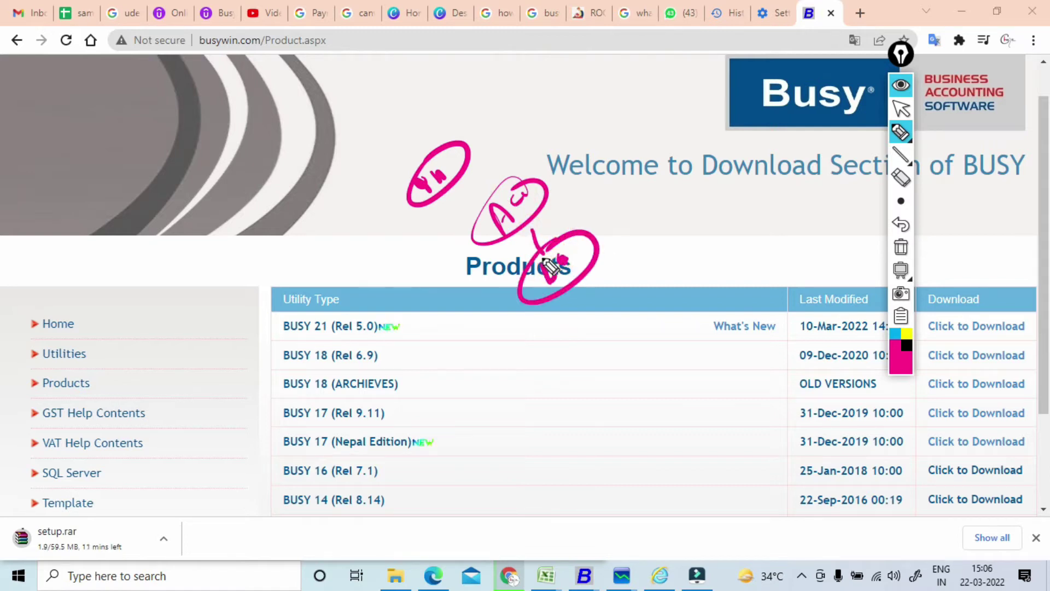
drag(544, 207, 589, 176)
mouse_move(638, 140)
mouse_down()
mouse_move(629, 159)
mouse_move(660, 146)
mouse_move(648, 116)
mouse_move(646, 137)
mouse_up()
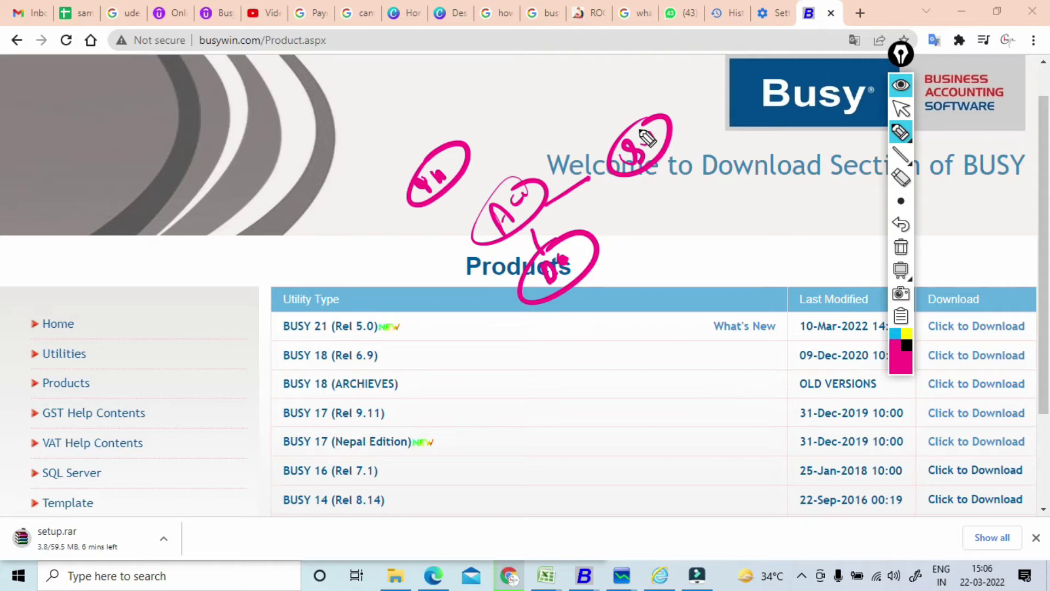
click(901, 247)
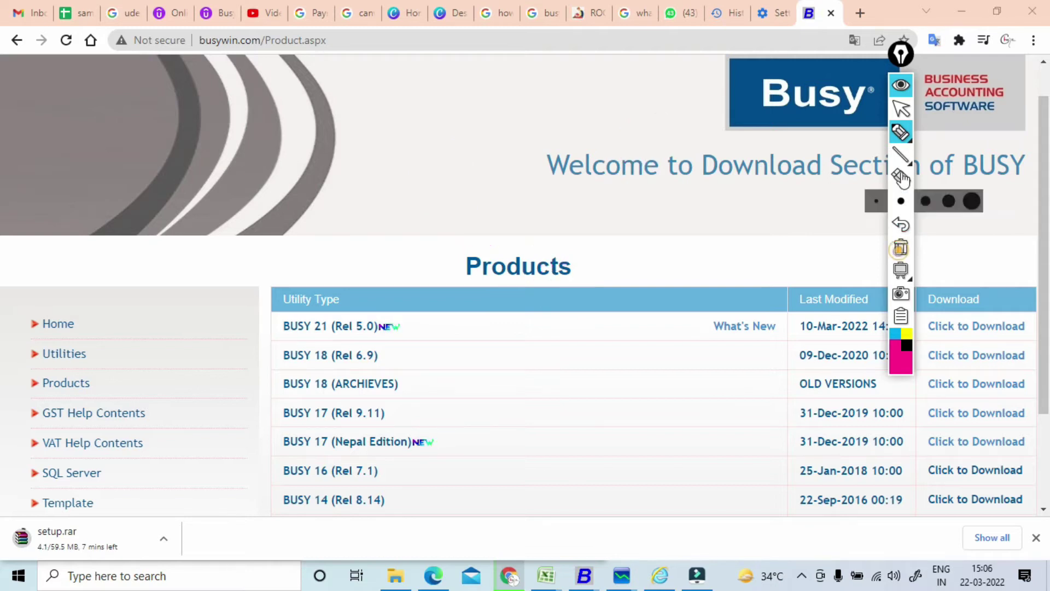
click(902, 109)
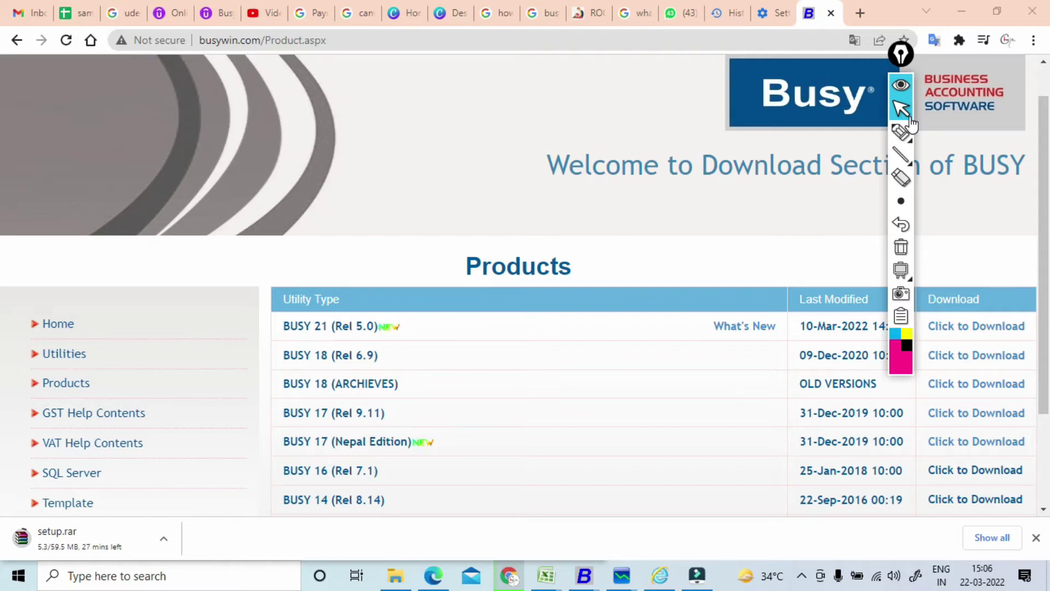
- Switch to the Busy 21 accounting software window
key(alt+Tab)
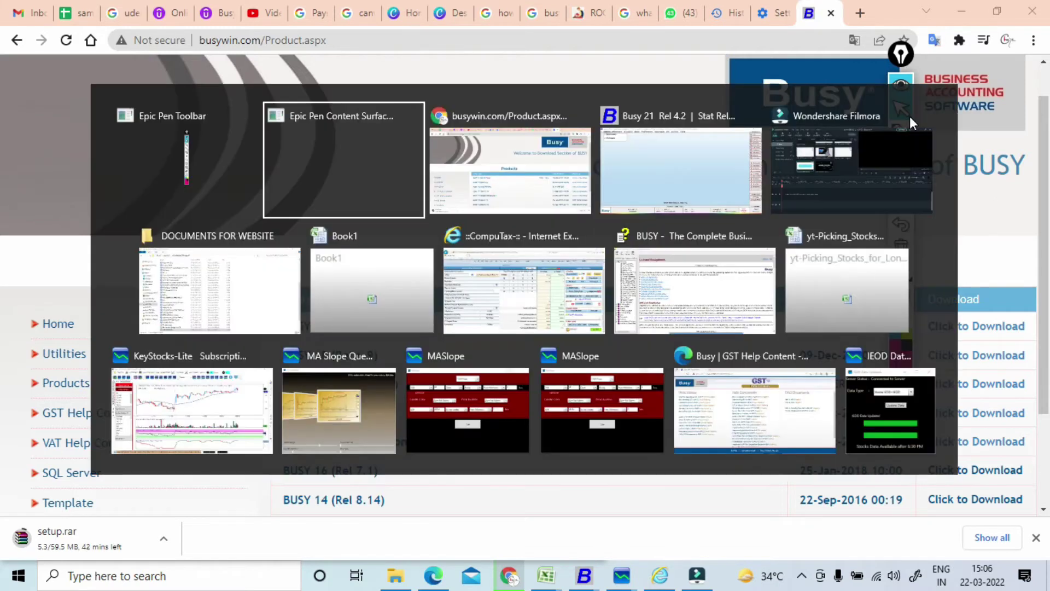
key(alt+Tab)
key(alt+Tab)
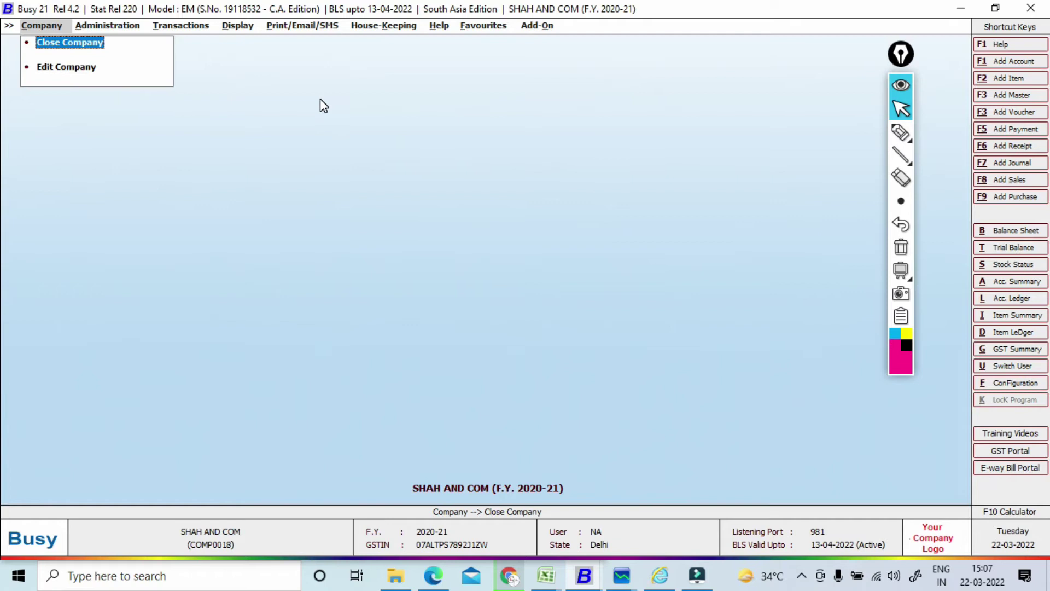
- Circle the Company, Administration, Transactions and Display headings with the pink pen, adding a linked circled note below Administration
click(900, 133)
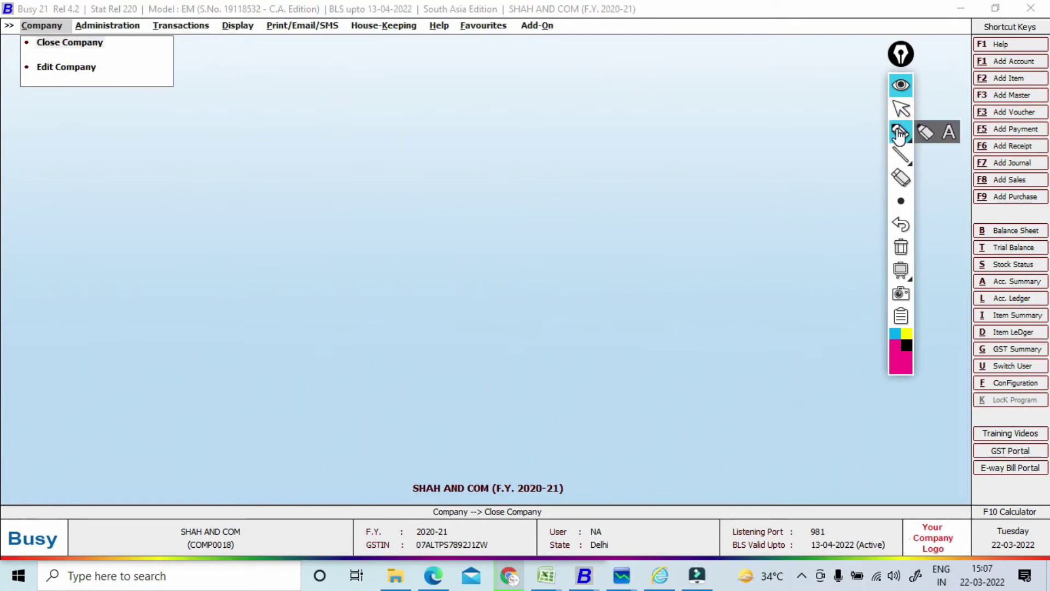
mouse_move(49, 12)
mouse_down()
mouse_move(8, 58)
mouse_move(51, 15)
mouse_move(14, 32)
mouse_move(44, 11)
mouse_up()
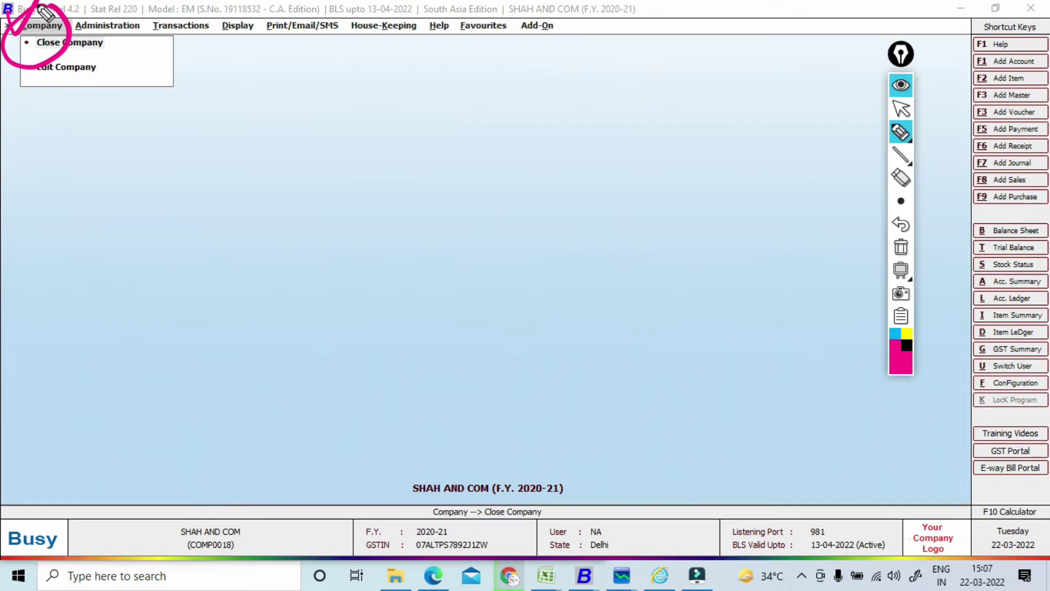
mouse_move(122, 28)
mouse_down()
mouse_move(90, 8)
mouse_move(140, 56)
mouse_move(105, 21)
mouse_up()
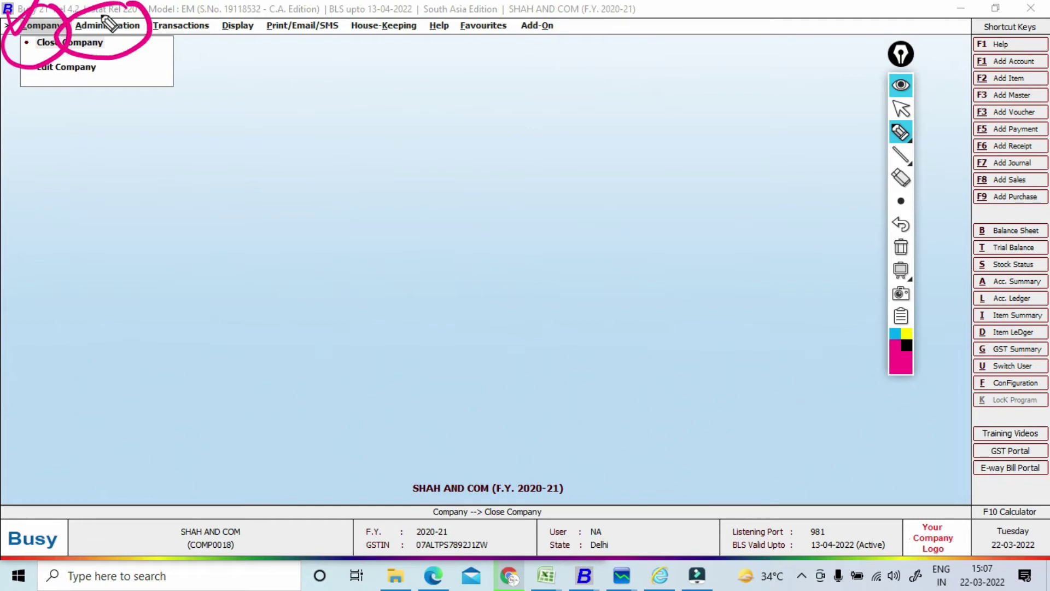
mouse_move(121, 63)
mouse_down()
mouse_move(129, 134)
mouse_move(133, 94)
mouse_up()
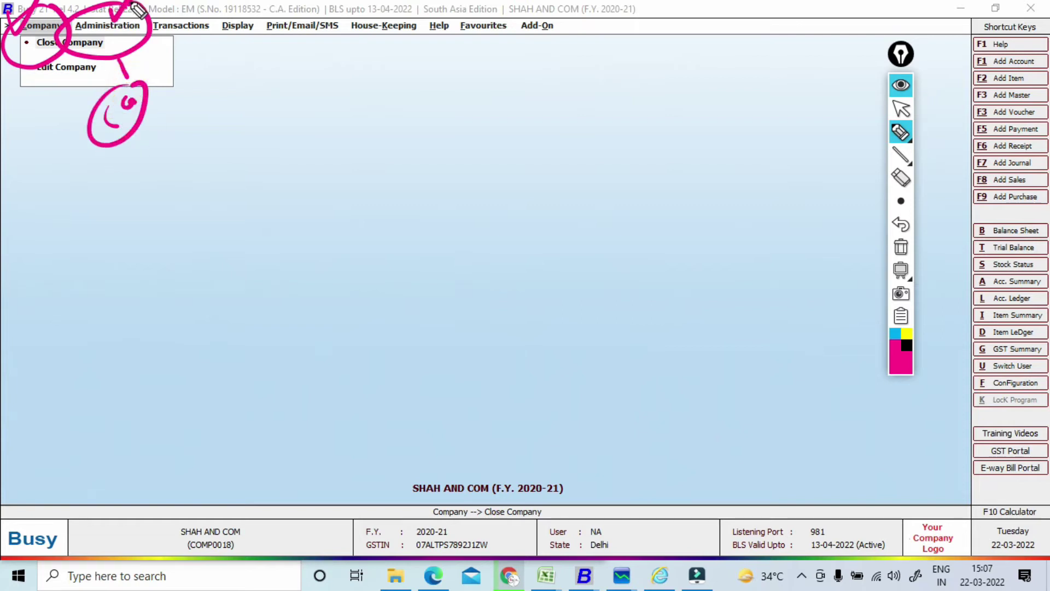
mouse_move(192, 11)
mouse_down()
mouse_move(217, 23)
mouse_move(141, 39)
mouse_move(202, 20)
mouse_up()
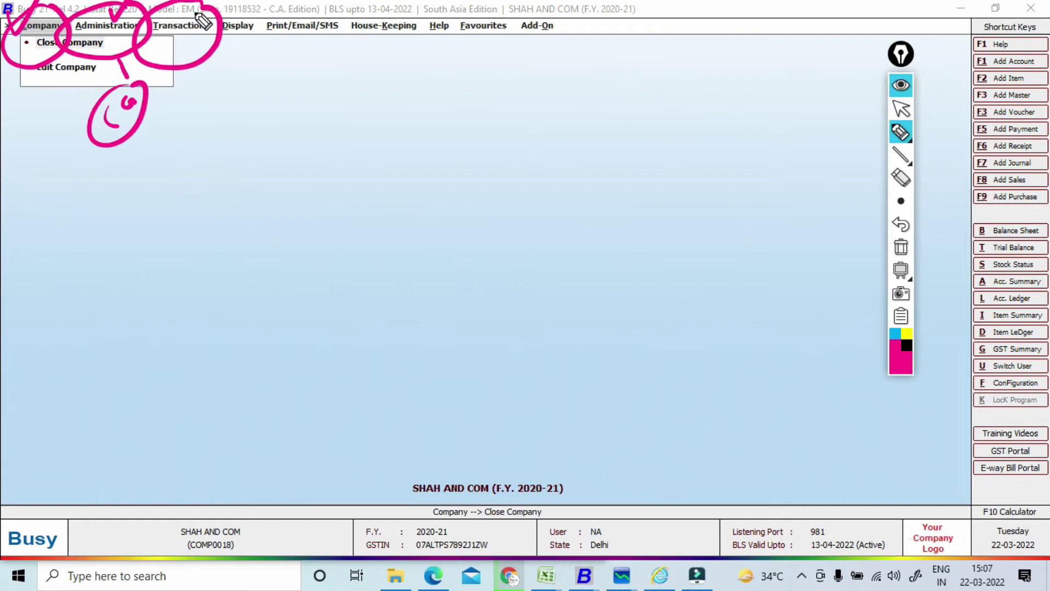
mouse_move(217, 25)
mouse_down()
mouse_move(257, 12)
mouse_move(264, 49)
mouse_move(220, 43)
mouse_up()
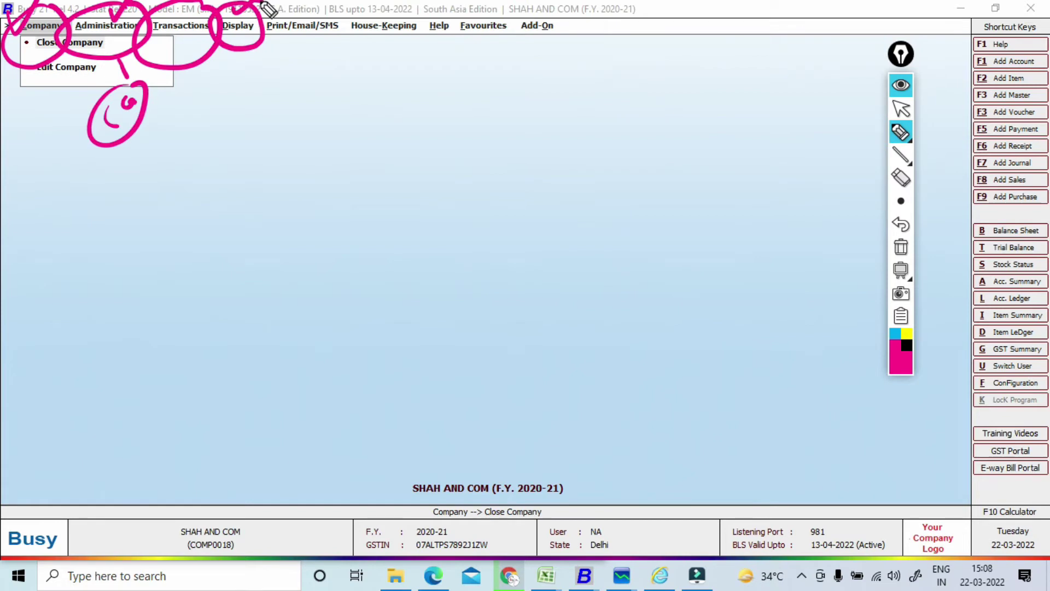
- Mark the Print/Email/SMS, House-Keeping, Help, Favourites and Add-On headings in pink, and clear all the annotations
mouse_move(280, 47)
mouse_down()
mouse_move(358, 26)
mouse_move(277, 36)
mouse_up()
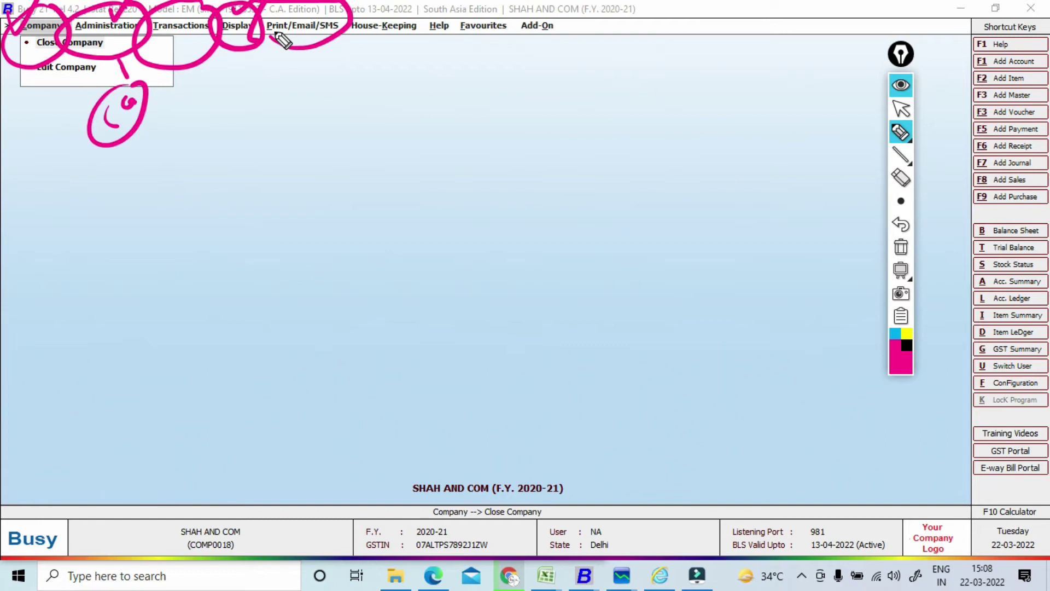
mouse_move(345, 50)
mouse_down()
mouse_move(375, 7)
mouse_move(399, 56)
mouse_move(339, 68)
mouse_up()
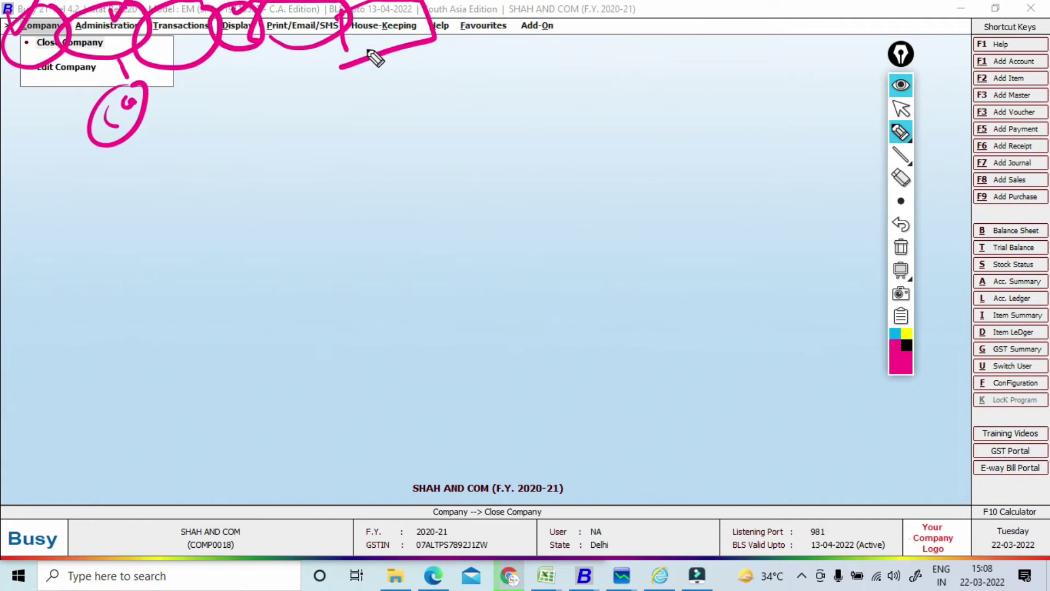
mouse_move(438, 11)
mouse_down()
mouse_move(462, 34)
mouse_move(445, 17)
mouse_up()
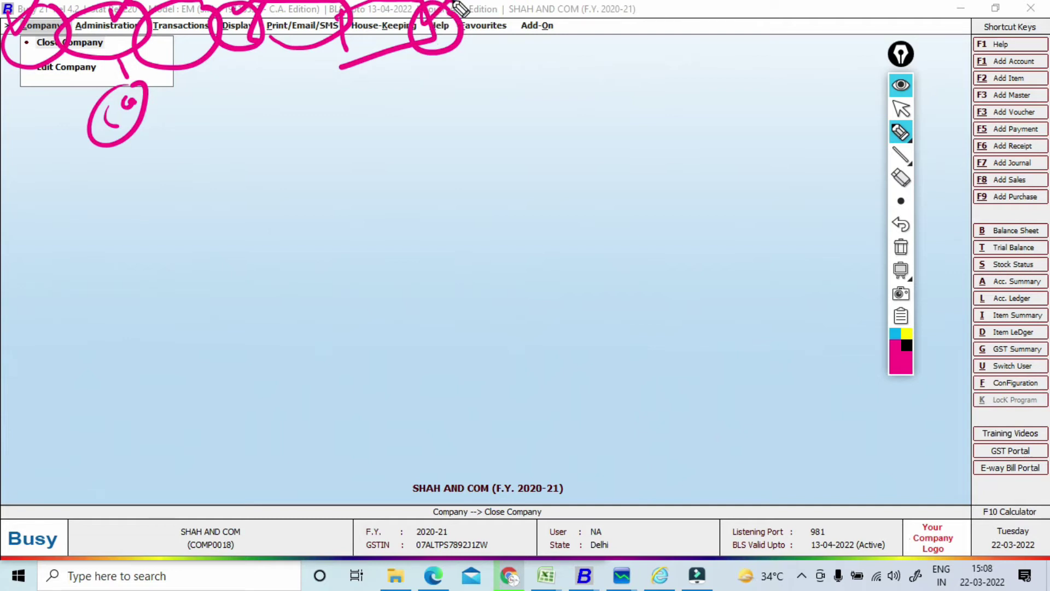
mouse_move(460, 6)
mouse_down()
mouse_move(479, 17)
mouse_move(464, 55)
mouse_up()
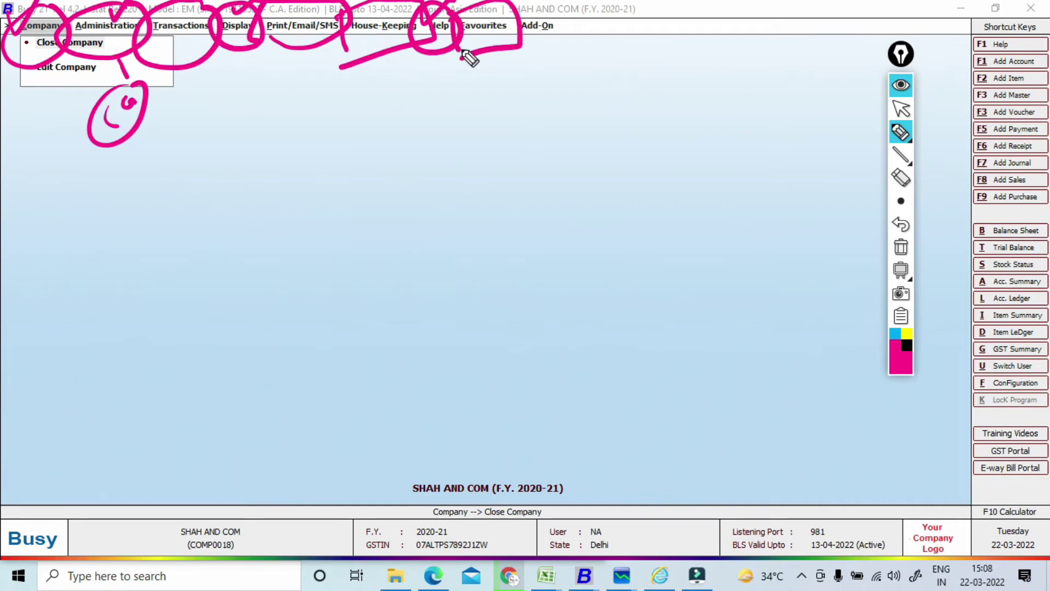
drag(463, 53, 515, 48)
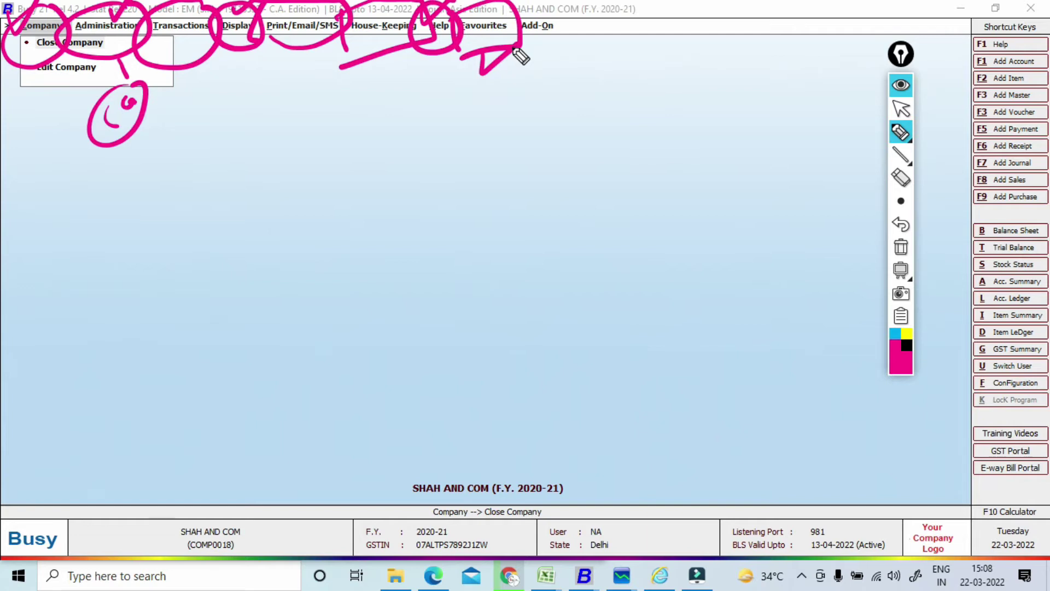
mouse_move(514, 48)
mouse_down()
mouse_move(559, 22)
mouse_move(523, 20)
mouse_up()
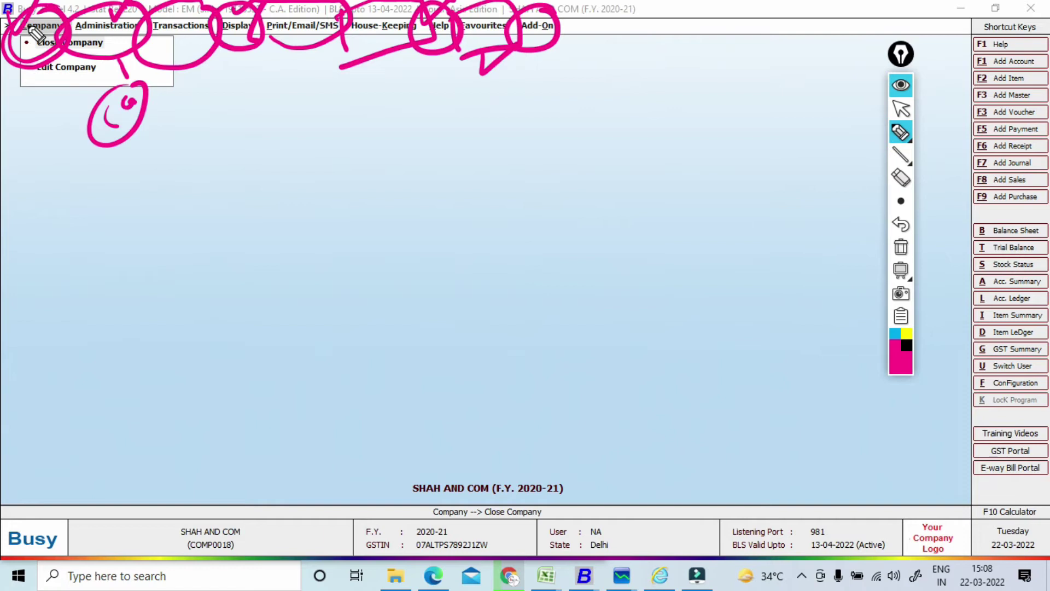
click(900, 247)
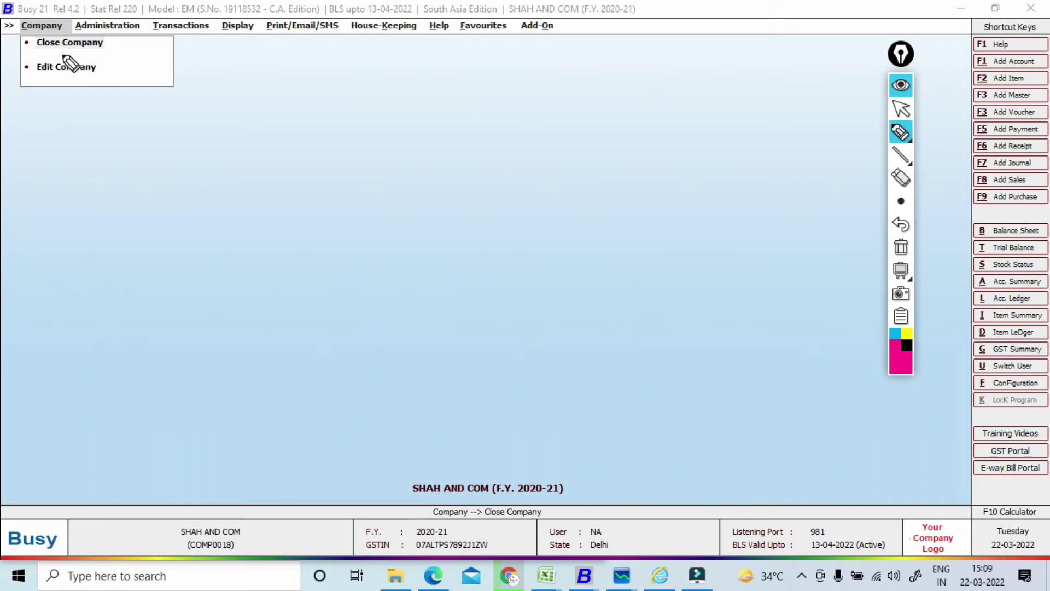
- Tick the Close Company and Edit Company commands with the pink pen, and clear the marks
mouse_move(4, 42)
mouse_down()
mouse_move(9, 54)
mouse_move(30, 26)
mouse_up()
drag(5, 66, 27, 66)
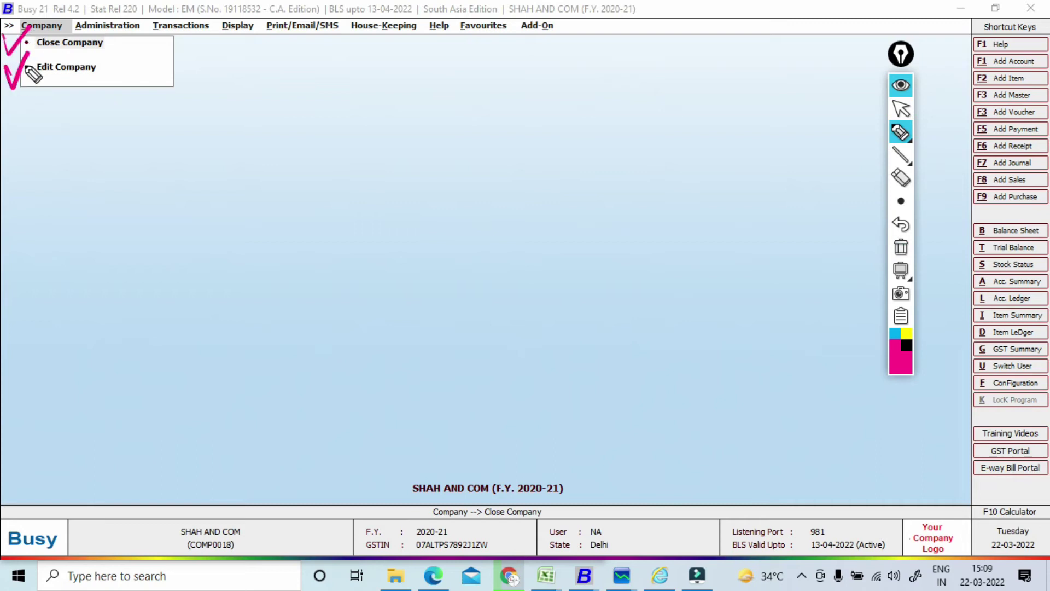
click(902, 247)
- Return from pen to normal pointer mode and close the currently open company
click(900, 91)
click(900, 99)
click(902, 111)
click(71, 48)
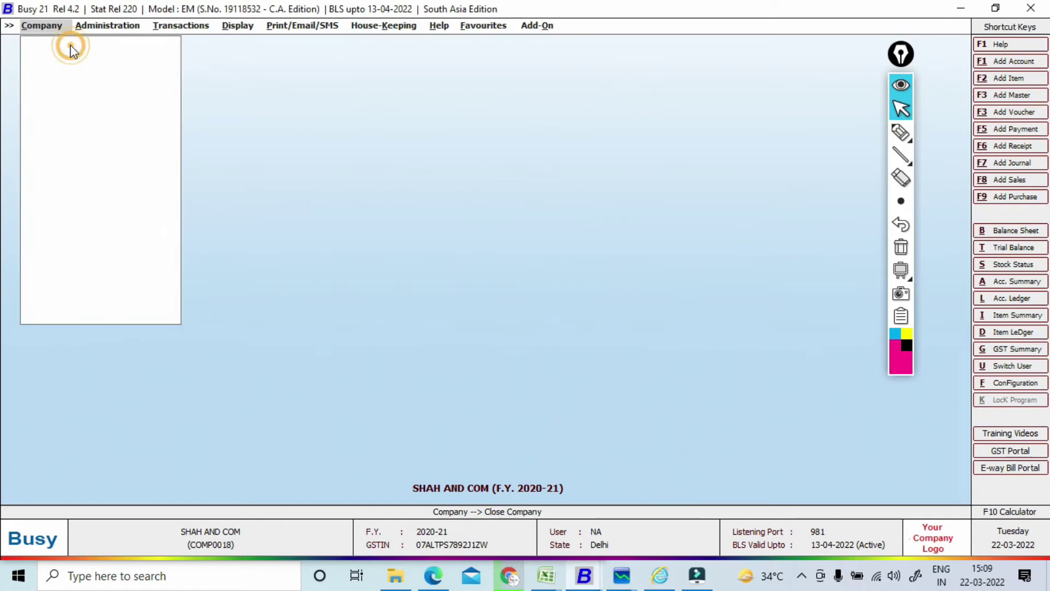
- Tick Open Company, Create Company and Backup Data with the pink pen, and draw a circled note beside the command list
click(901, 134)
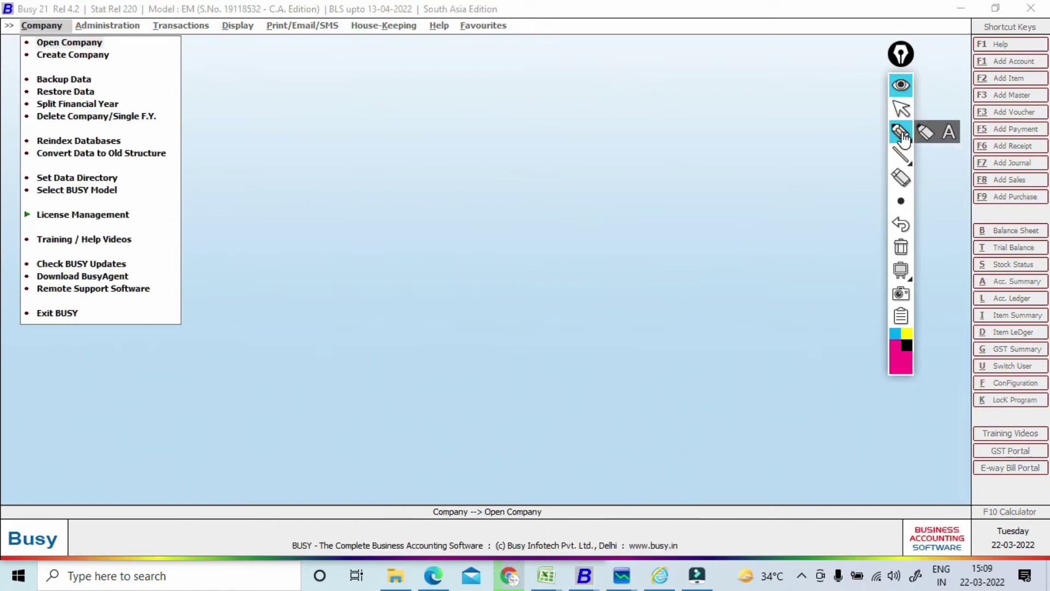
drag(6, 36, 26, 34)
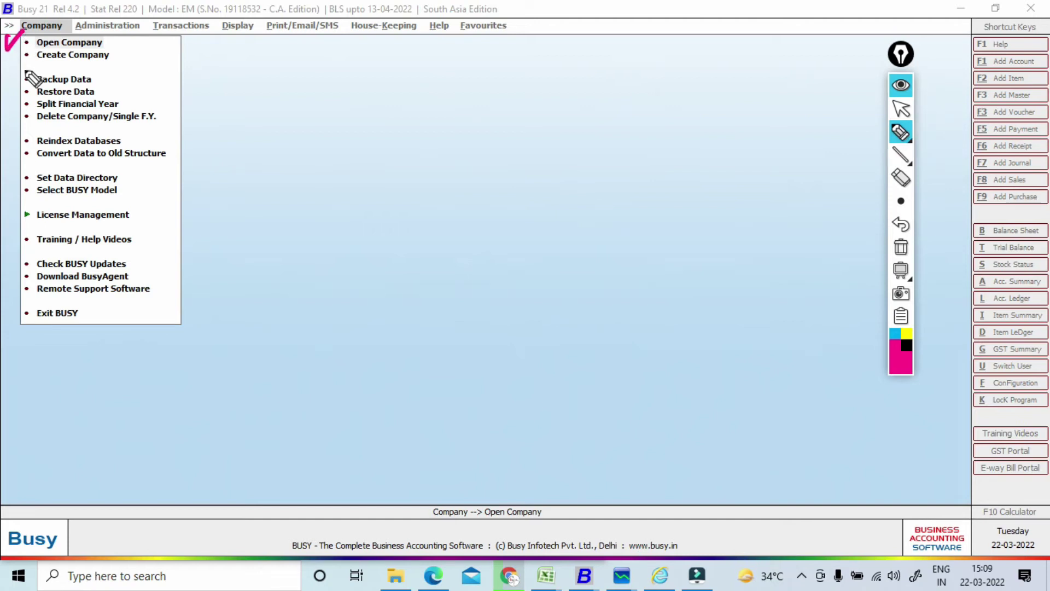
mouse_move(5, 55)
mouse_down()
mouse_move(10, 66)
mouse_move(18, 58)
mouse_up()
drag(101, 81, 112, 71)
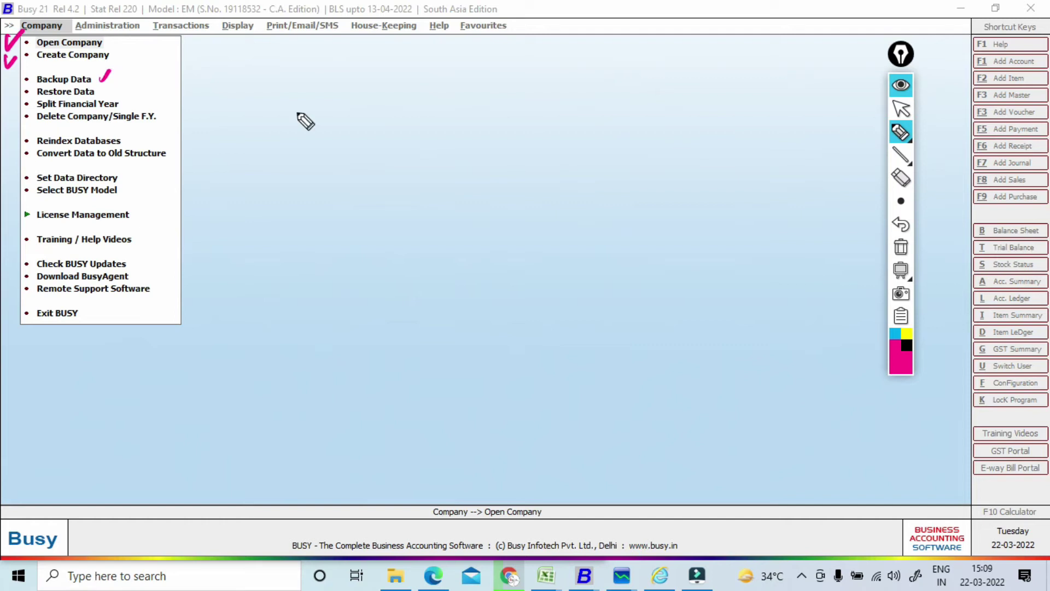
mouse_move(295, 113)
mouse_down()
mouse_move(304, 139)
mouse_move(320, 130)
mouse_move(305, 106)
mouse_up()
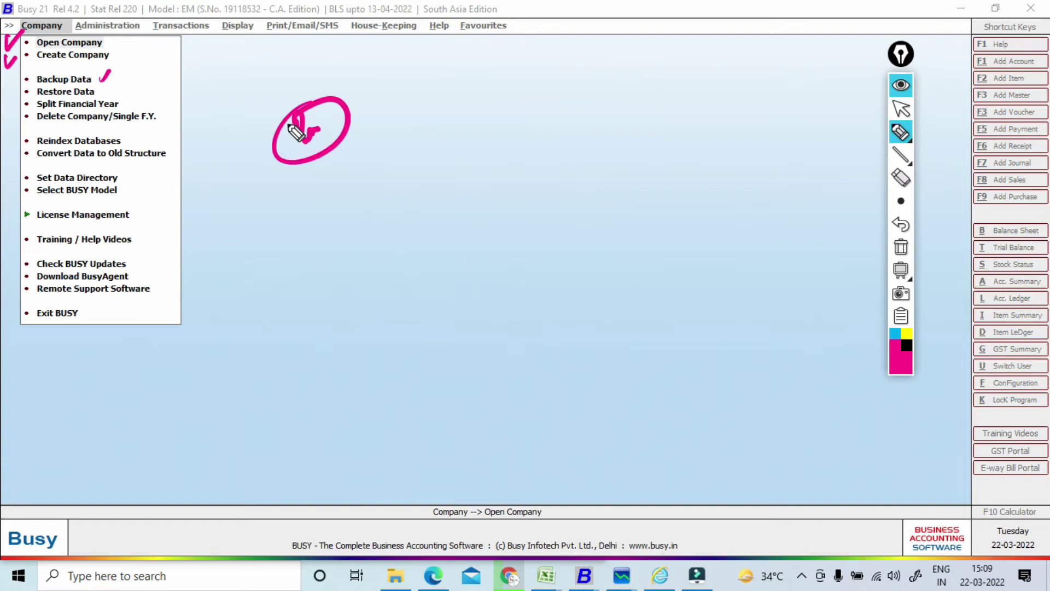
- Add pink ticks at Backup Data, Restore Data, Split Financial Year, Delete Company/Single F.Y. and Reindex Databases, and underline House-Keeping
drag(97, 78, 113, 81)
drag(97, 85, 134, 97)
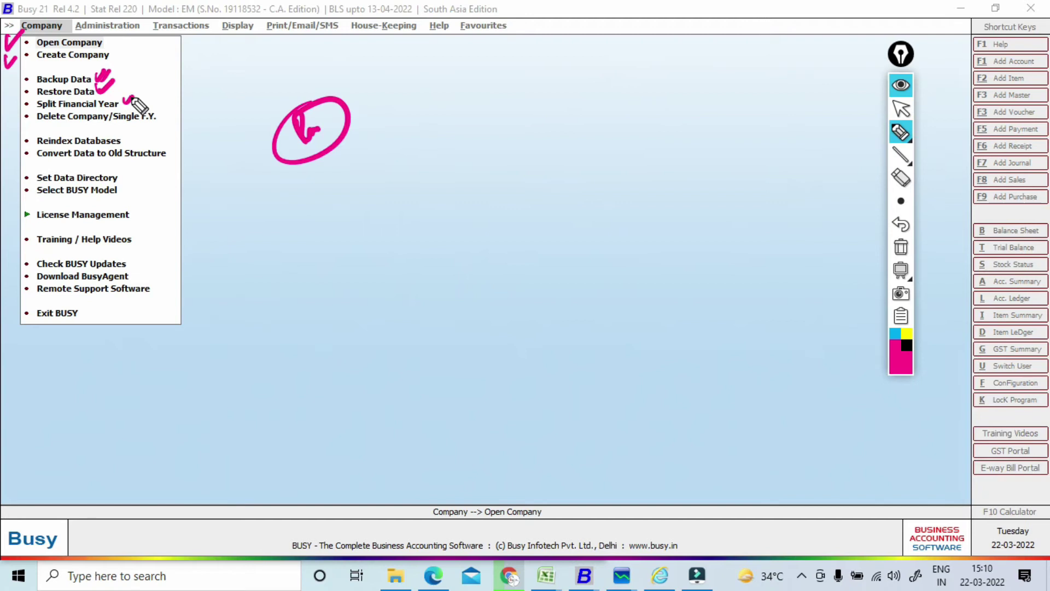
mouse_move(120, 100)
mouse_down()
mouse_move(125, 111)
mouse_move(140, 93)
mouse_up()
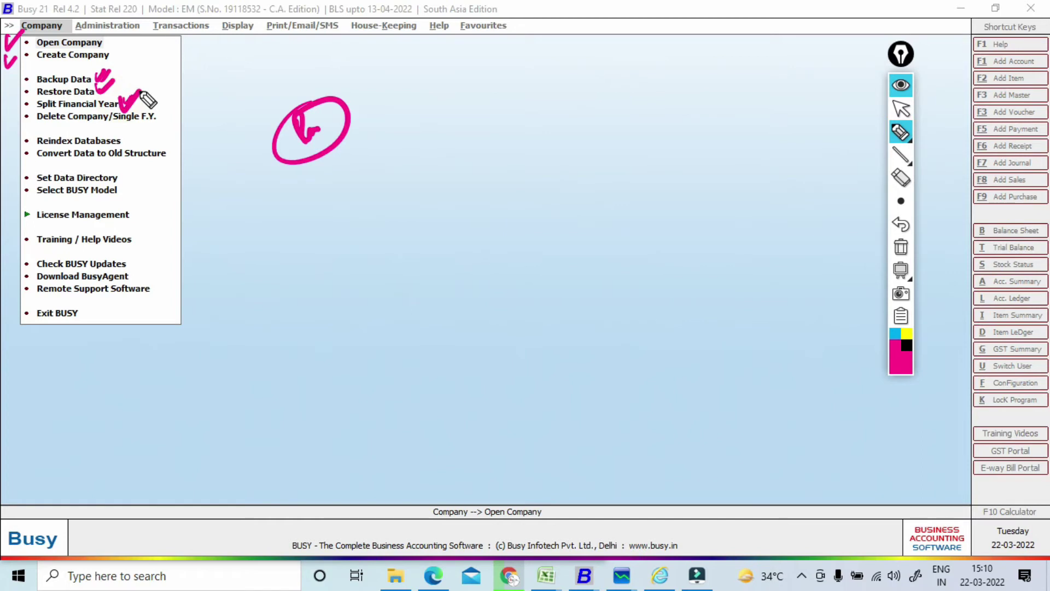
mouse_move(160, 115)
mouse_down()
mouse_move(167, 123)
mouse_move(183, 111)
mouse_up()
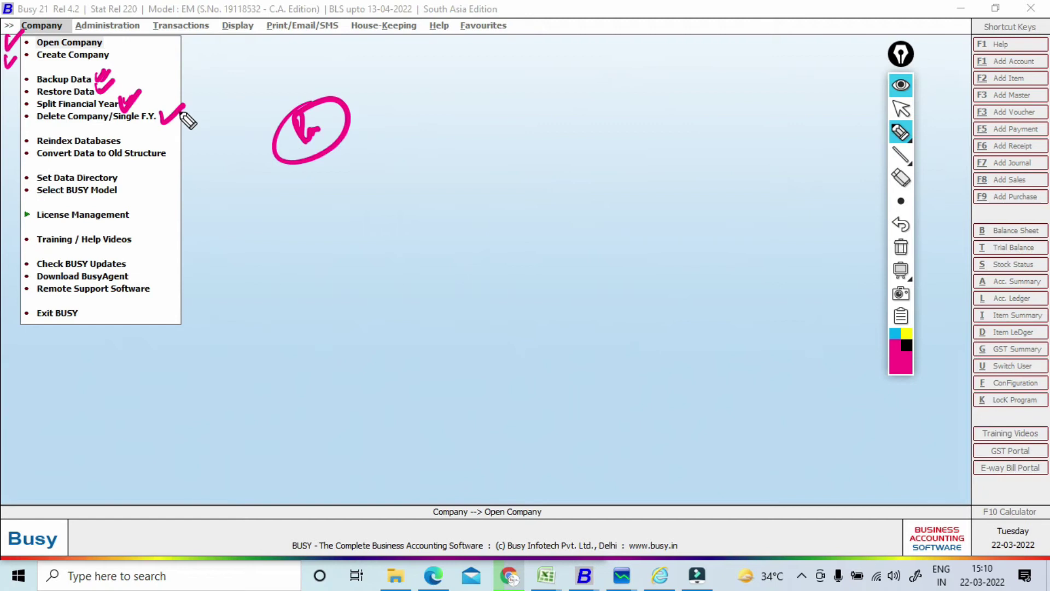
drag(134, 141, 153, 130)
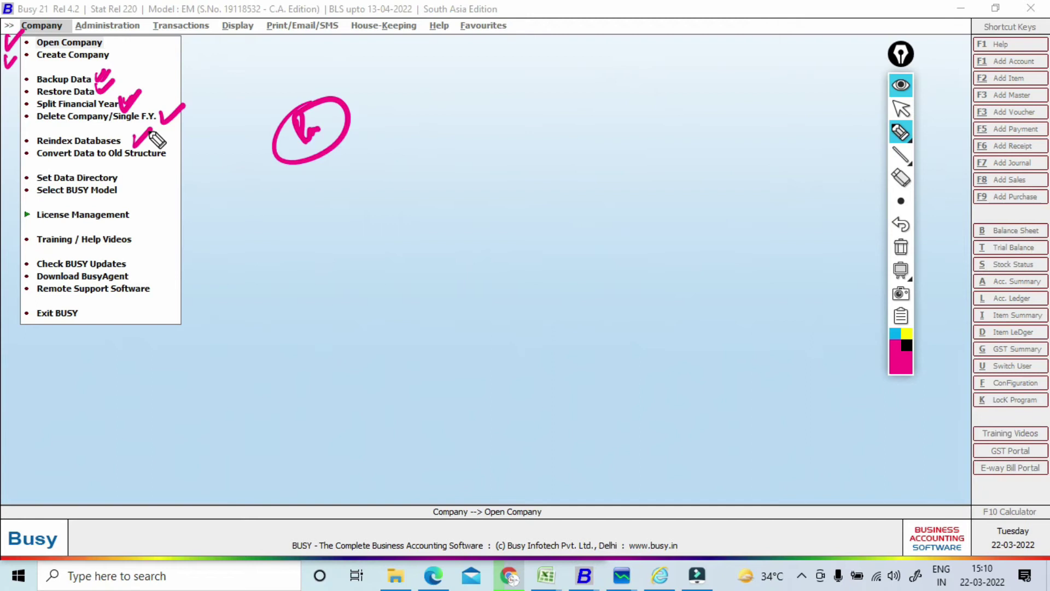
click(131, 135)
drag(131, 135, 156, 136)
drag(348, 44, 415, 40)
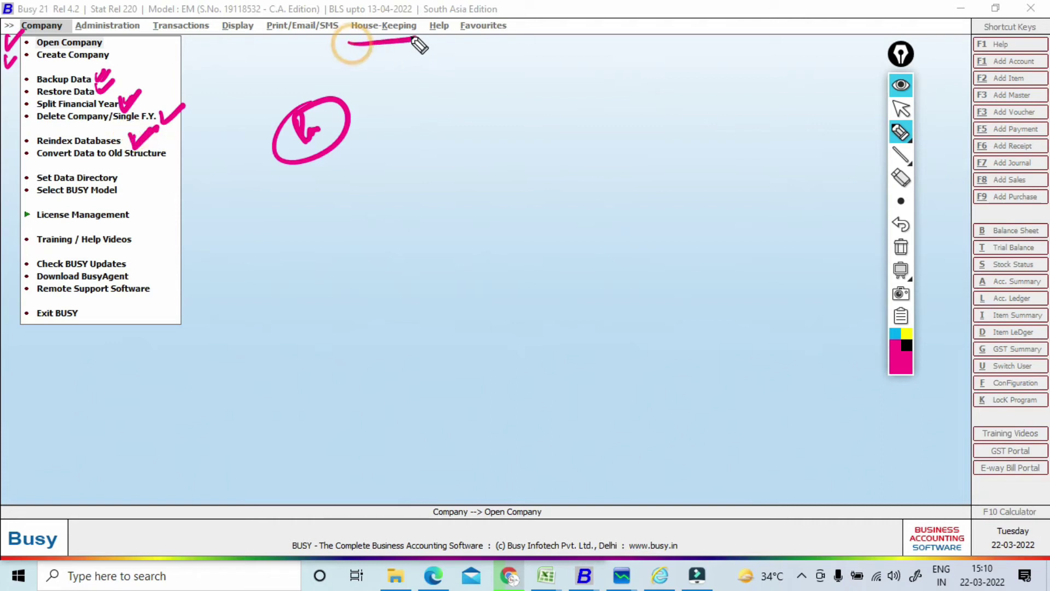
- Mark Convert Data to Old Structure, Set Data Directory and Select BUSY Model in pink with a circled note, and clear all the annotations
drag(50, 171, 156, 164)
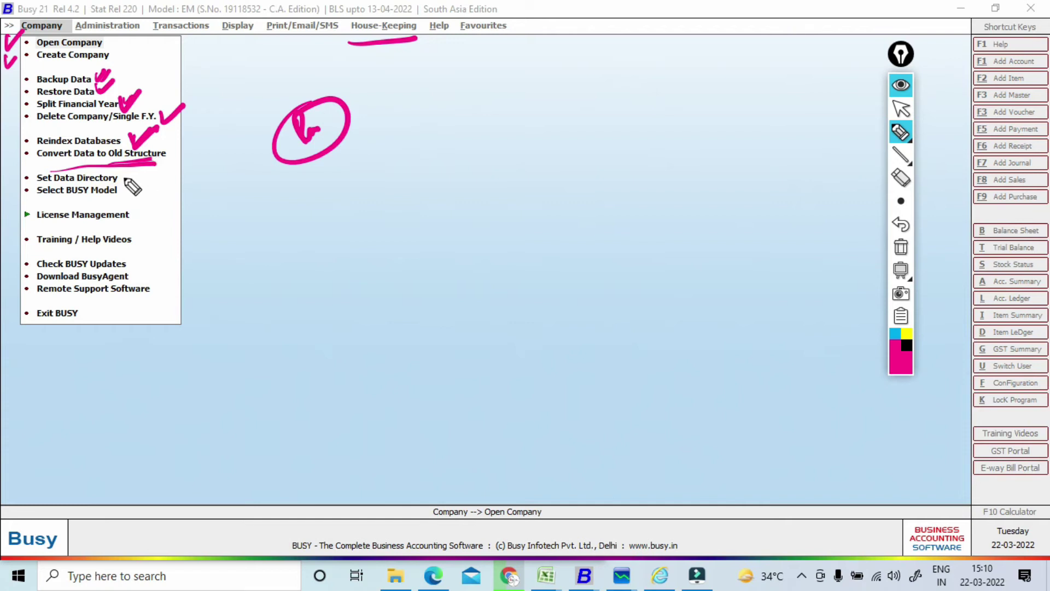
drag(124, 175, 137, 173)
mouse_move(316, 191)
mouse_down()
mouse_move(313, 209)
mouse_move(353, 174)
mouse_move(350, 143)
mouse_up()
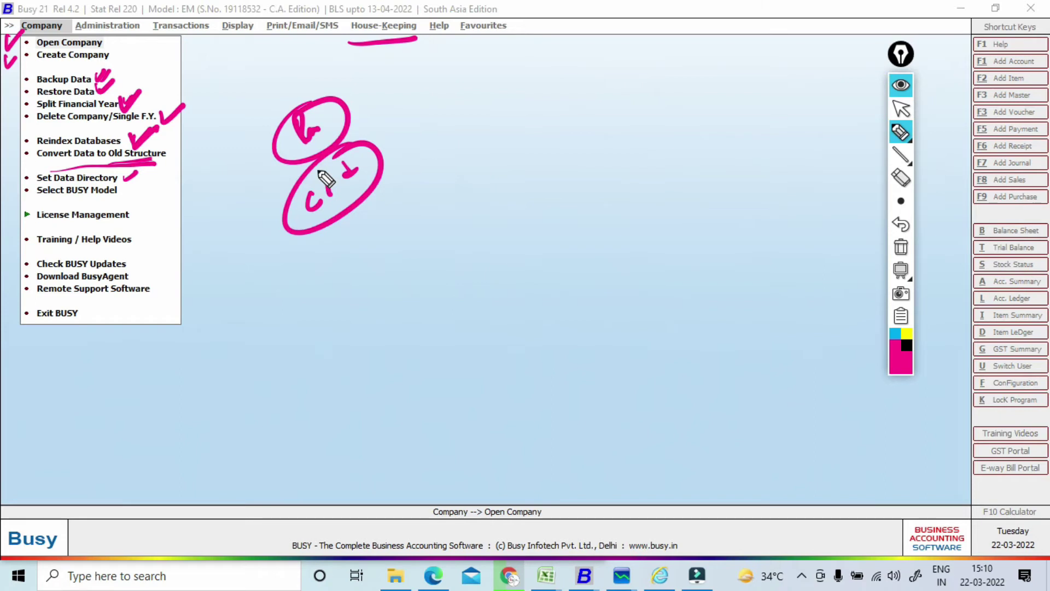
drag(125, 174, 149, 157)
mouse_move(121, 191)
mouse_down()
mouse_move(127, 206)
mouse_move(137, 188)
mouse_up()
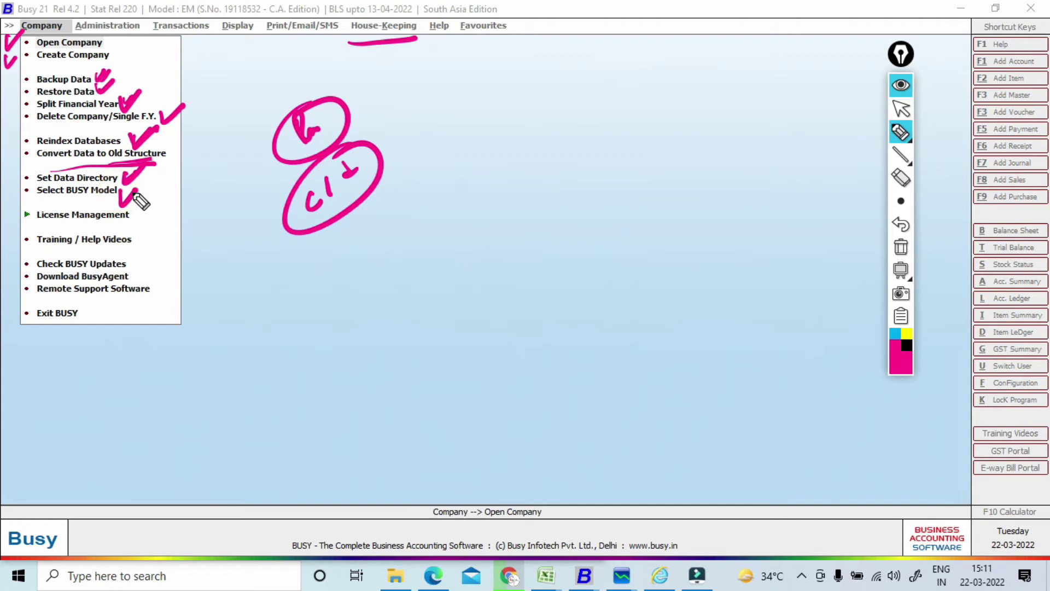
click(901, 247)
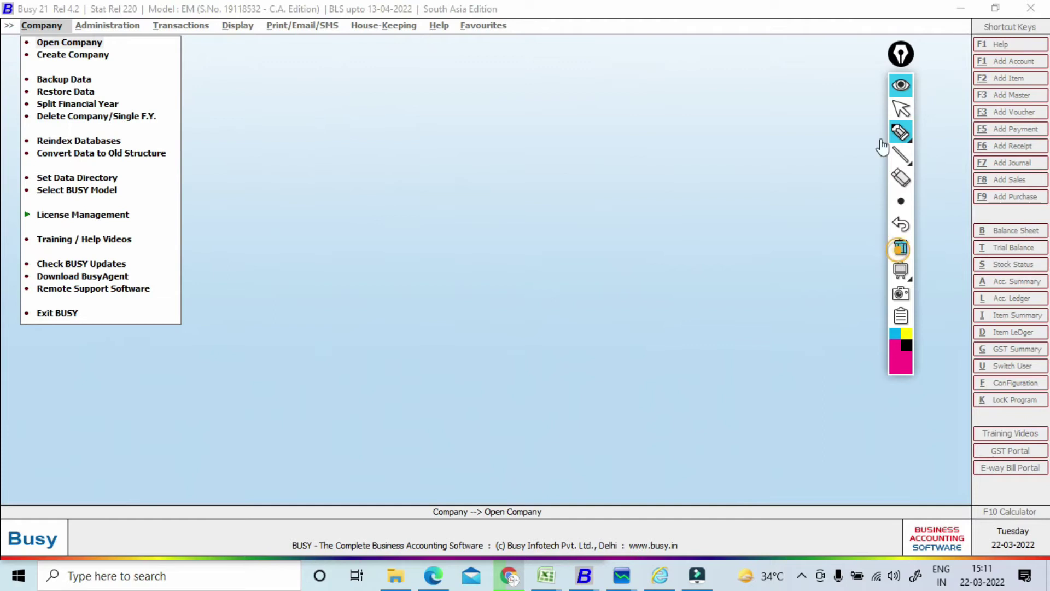
click(901, 110)
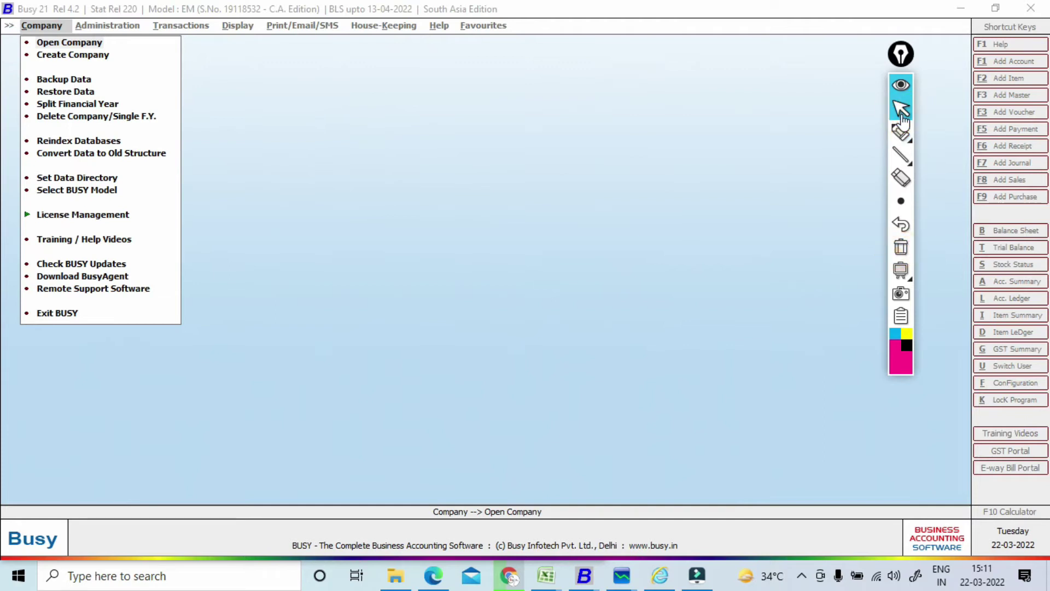
- Open Select BUSY Model and circle the Basic, Standard and Enterprise options and the Enterprise feature list in pink
click(102, 192)
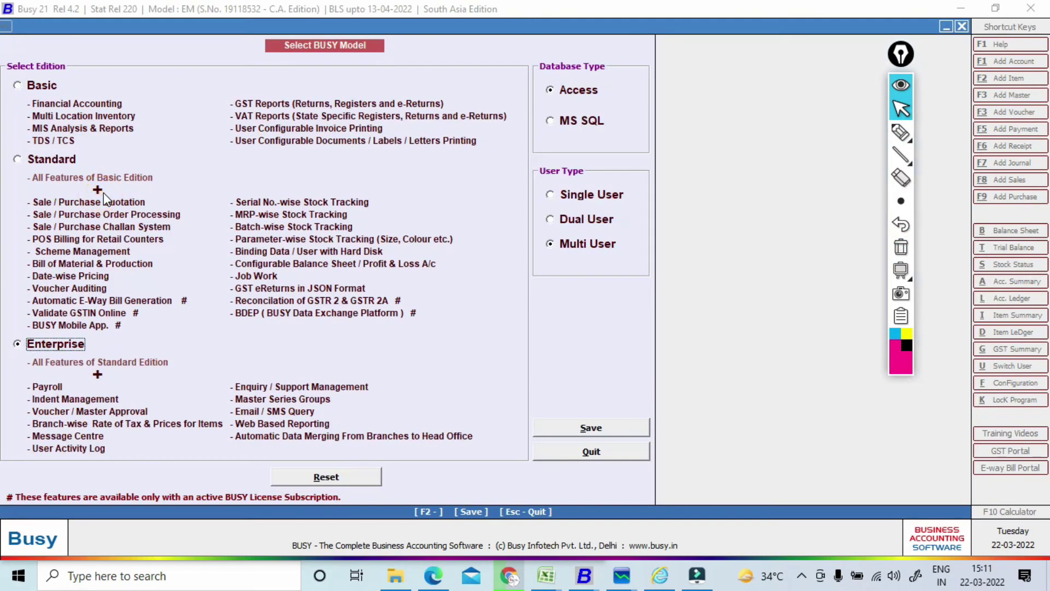
click(901, 132)
mouse_move(16, 66)
mouse_down()
mouse_move(7, 67)
mouse_move(21, 74)
mouse_up()
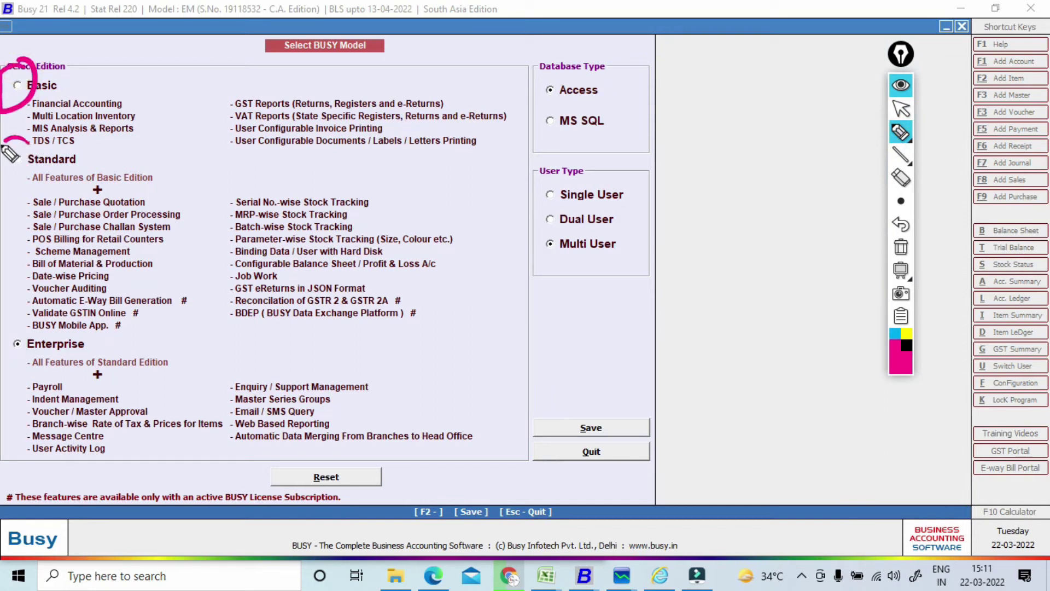
drag(19, 154, 15, 159)
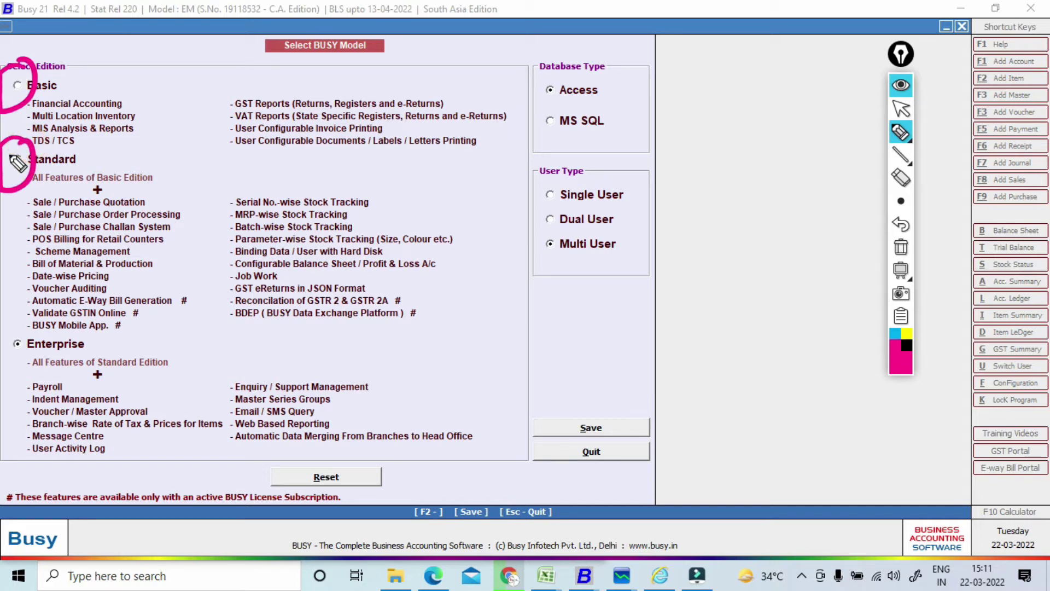
drag(27, 314, 25, 331)
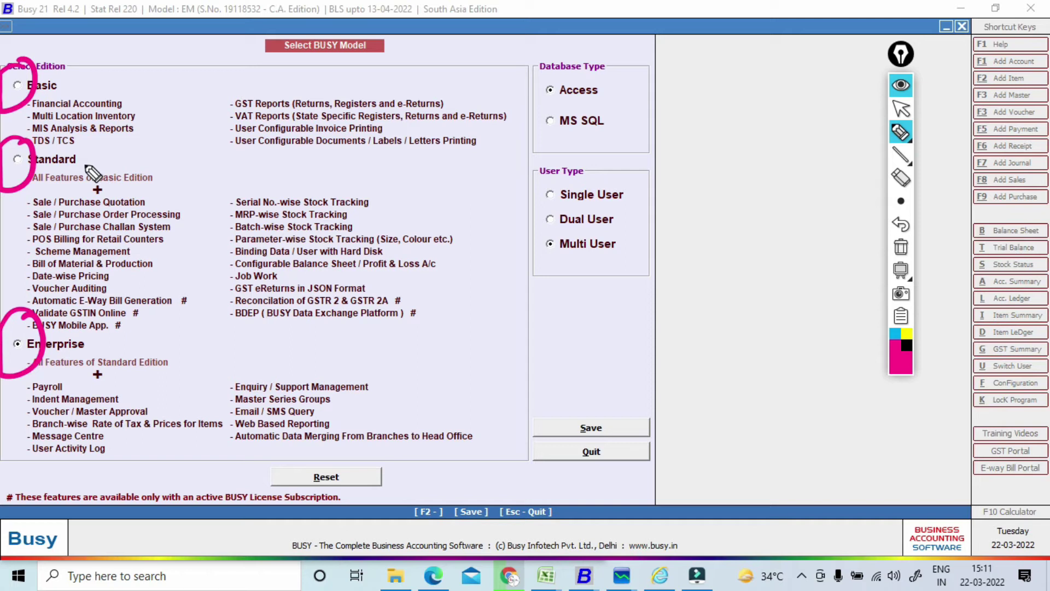
mouse_move(289, 360)
mouse_down()
mouse_move(232, 432)
mouse_move(290, 363)
mouse_up()
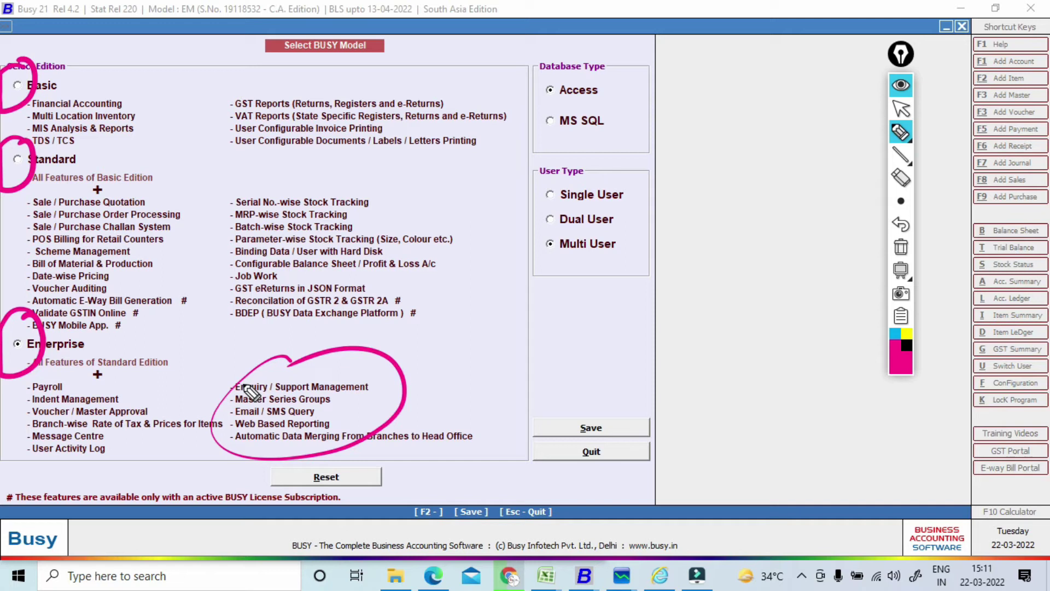
- Tick Single User, Dual User and Multi User in pink, clear the annotations and close the model selection
drag(528, 180, 573, 171)
drag(511, 245, 564, 207)
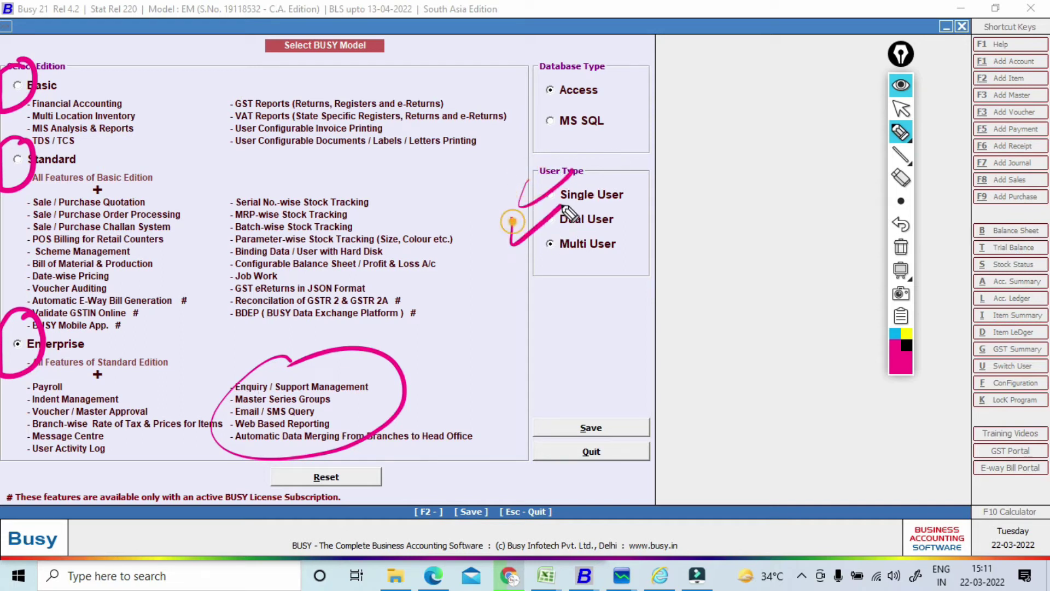
drag(520, 253, 565, 234)
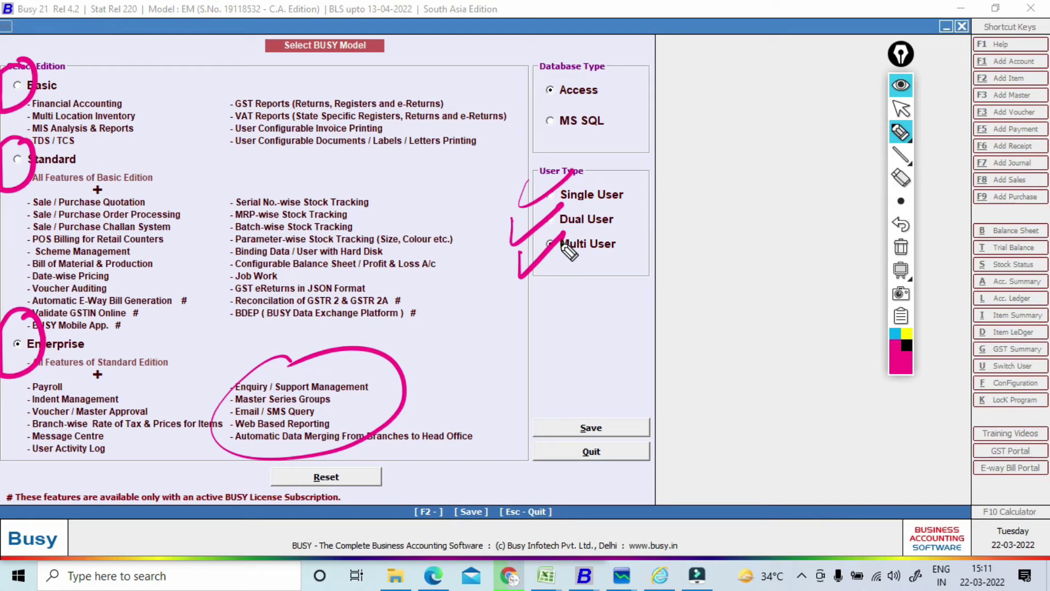
click(901, 247)
click(901, 110)
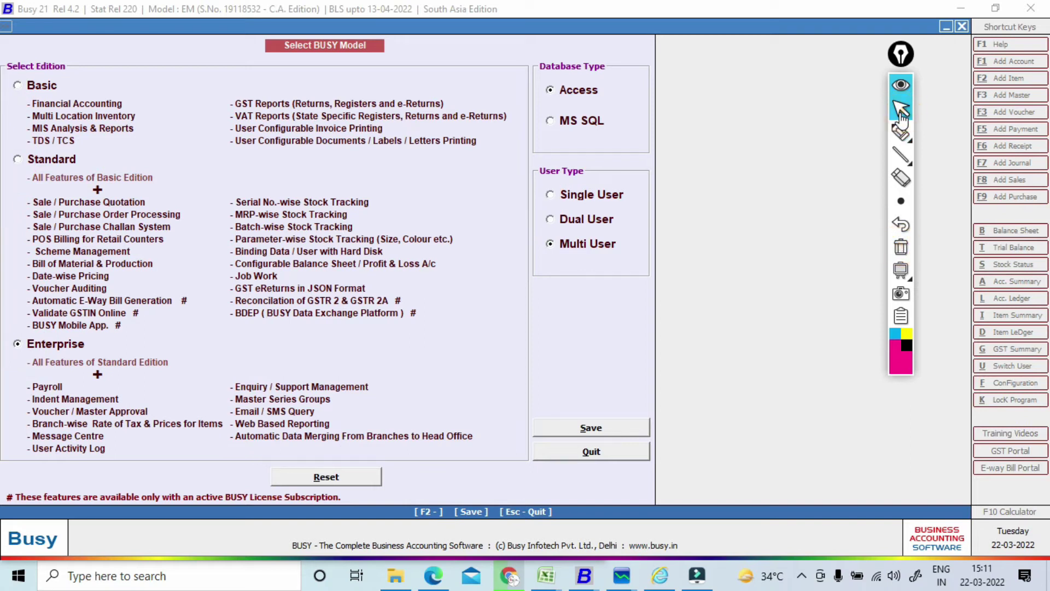
click(962, 26)
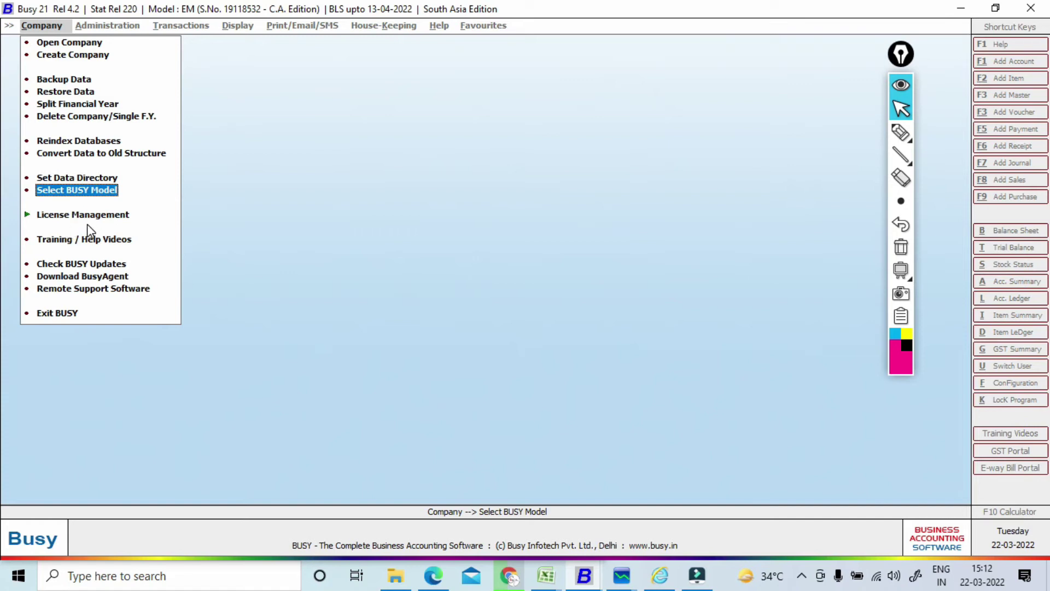
- Return to the normal pointer and expand License Management in the Company command list
click(900, 134)
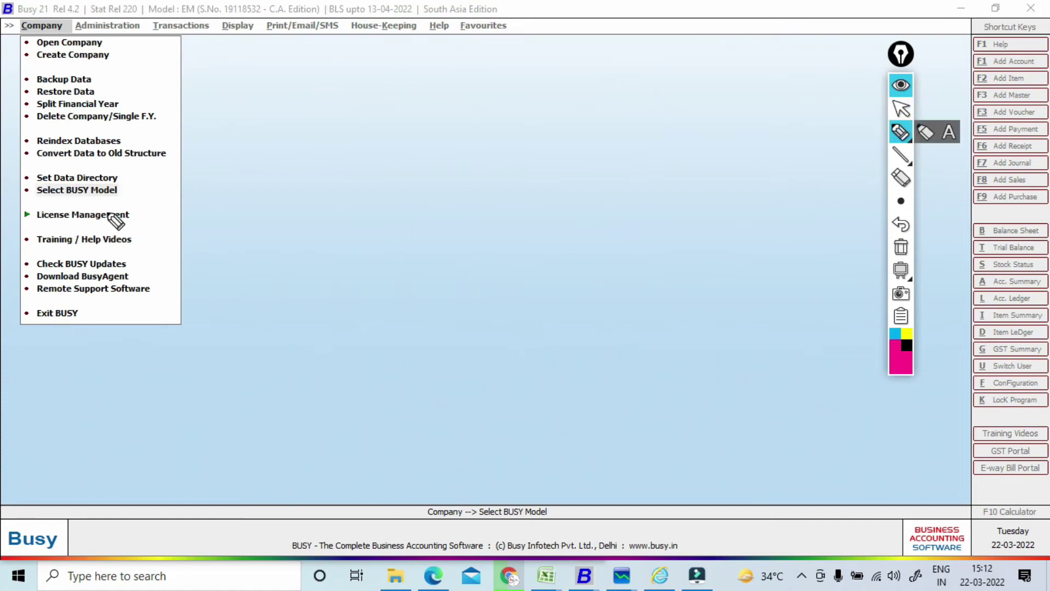
click(902, 111)
click(95, 216)
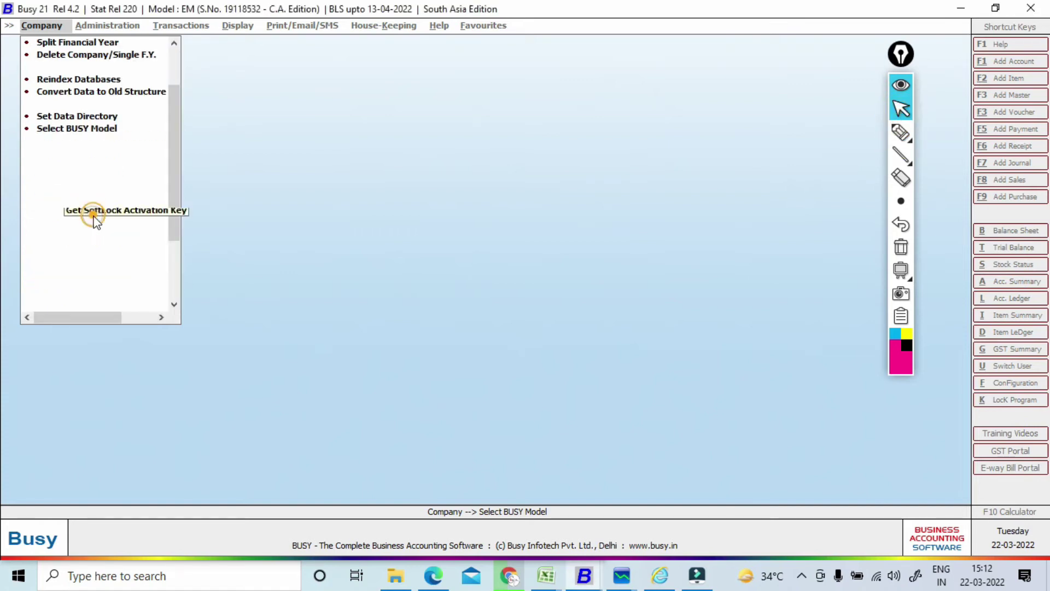
- Circle and bracket the SoftLock commands under License Management in pink, and circle the group from Upgrade BUSY to Check for Upgrade
click(900, 133)
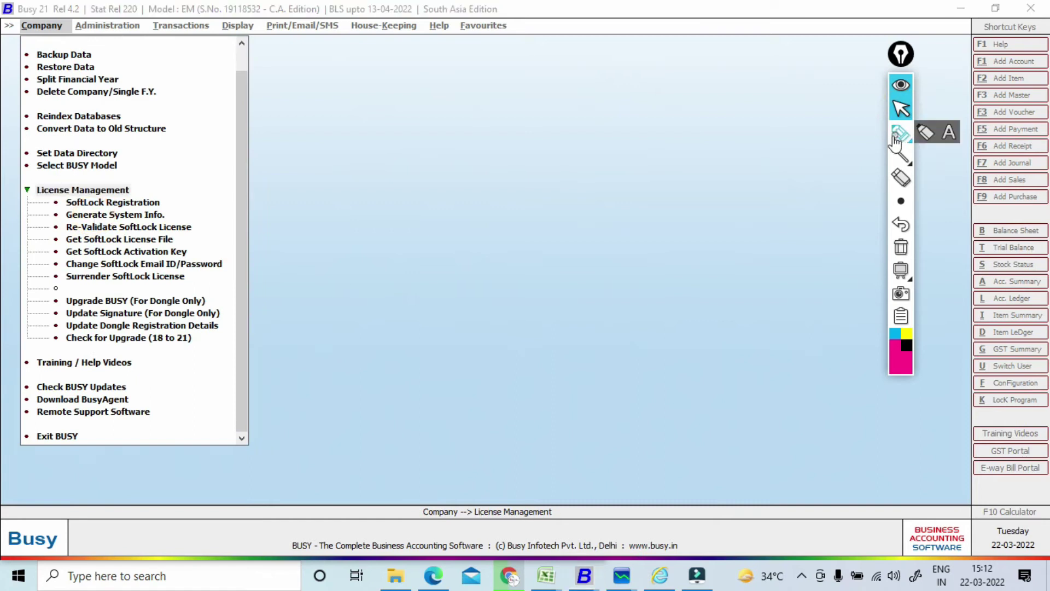
mouse_move(68, 215)
mouse_down()
mouse_move(45, 235)
mouse_move(53, 290)
mouse_move(58, 207)
mouse_up()
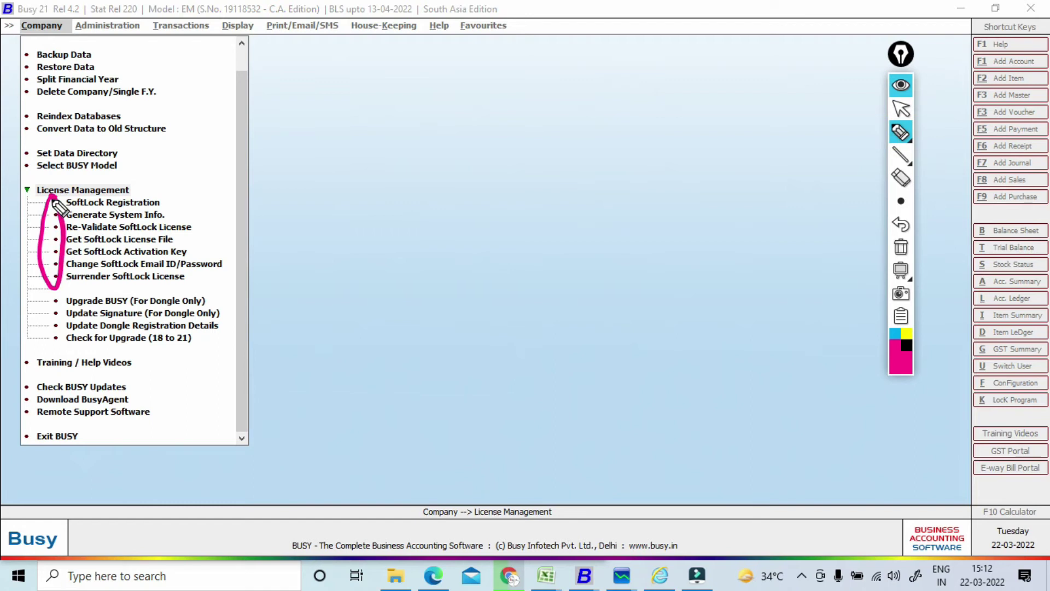
mouse_move(173, 193)
mouse_down()
mouse_move(208, 206)
mouse_move(236, 270)
mouse_move(183, 299)
mouse_up()
drag(231, 223, 258, 201)
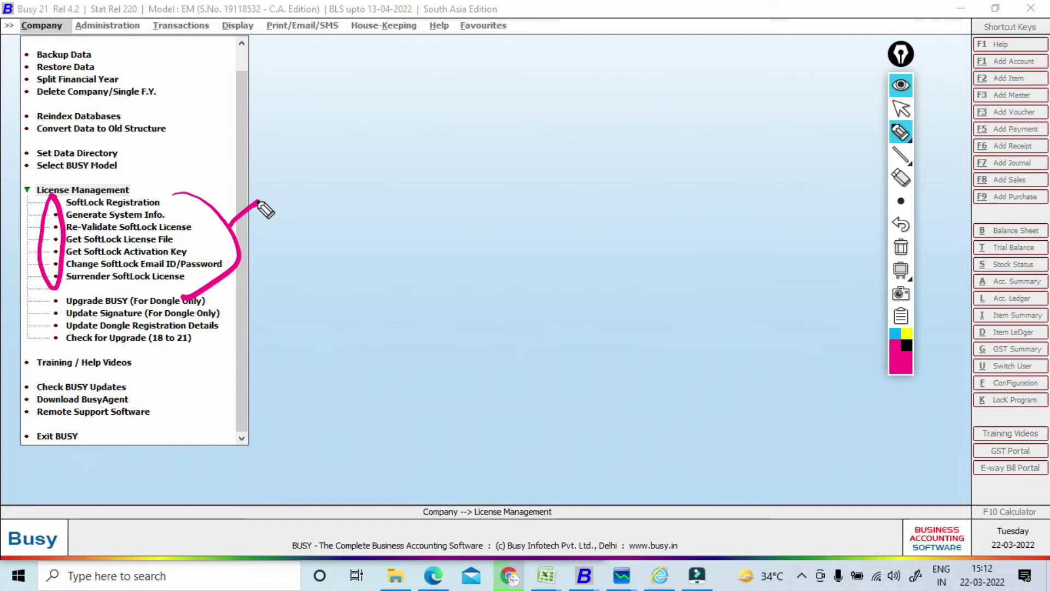
drag(218, 206, 255, 176)
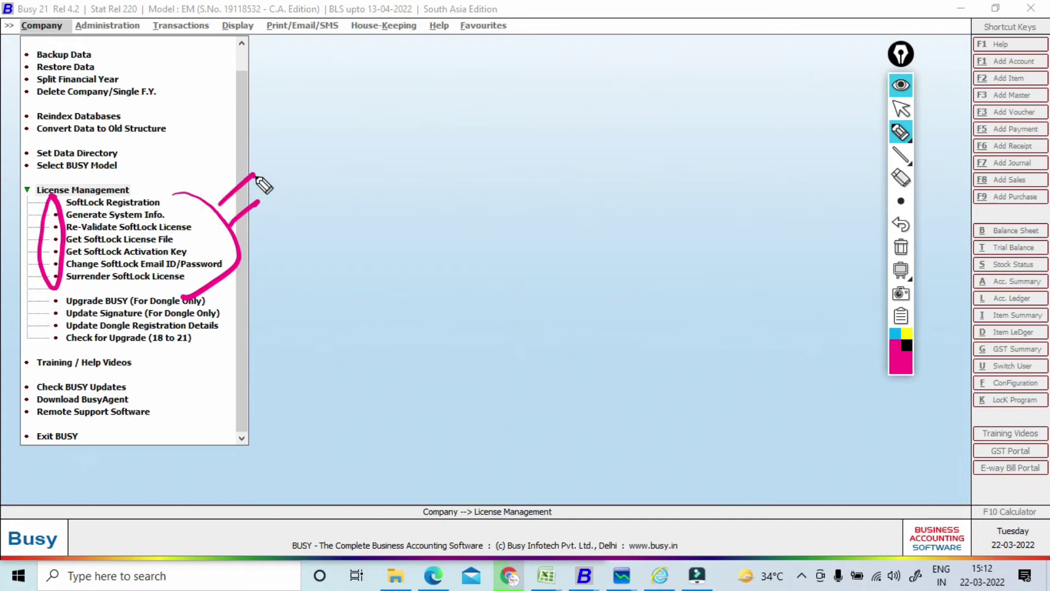
mouse_move(62, 200)
mouse_down()
mouse_move(41, 241)
mouse_move(44, 202)
mouse_up()
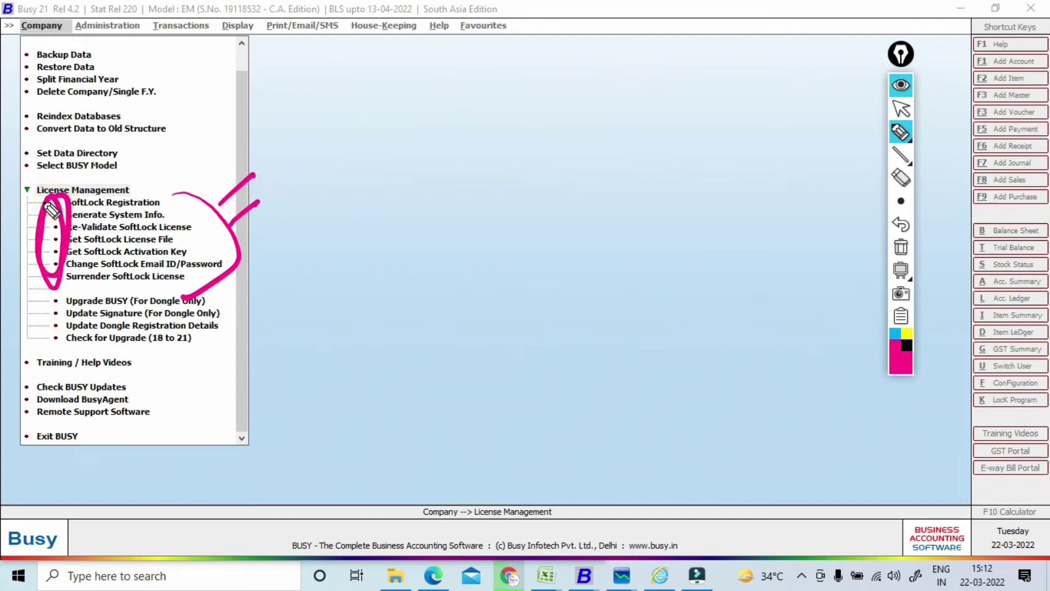
mouse_move(67, 307)
mouse_down()
mouse_move(52, 296)
mouse_move(50, 348)
mouse_move(54, 305)
mouse_up()
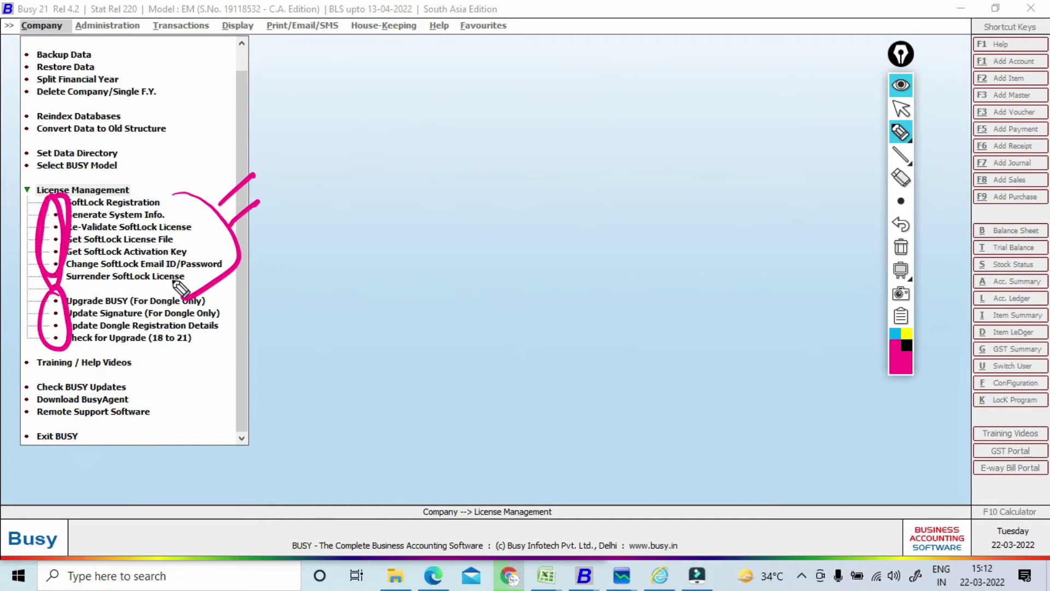
- Underline Training / Help Videos in pink and add ticks beside Check BUSY Updates and Download BusyAgent
drag(36, 374, 133, 363)
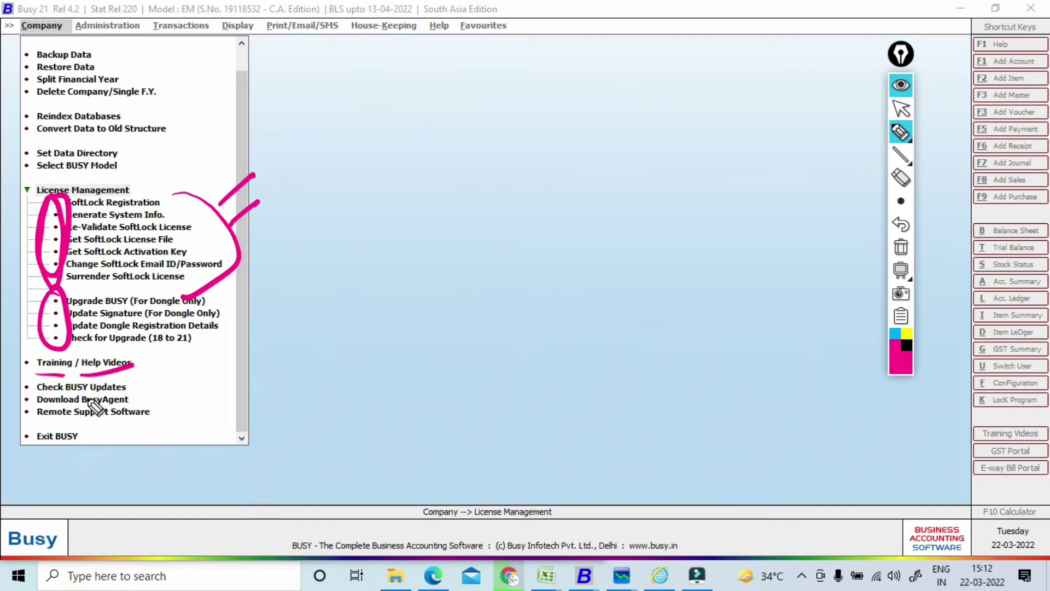
drag(130, 384, 154, 371)
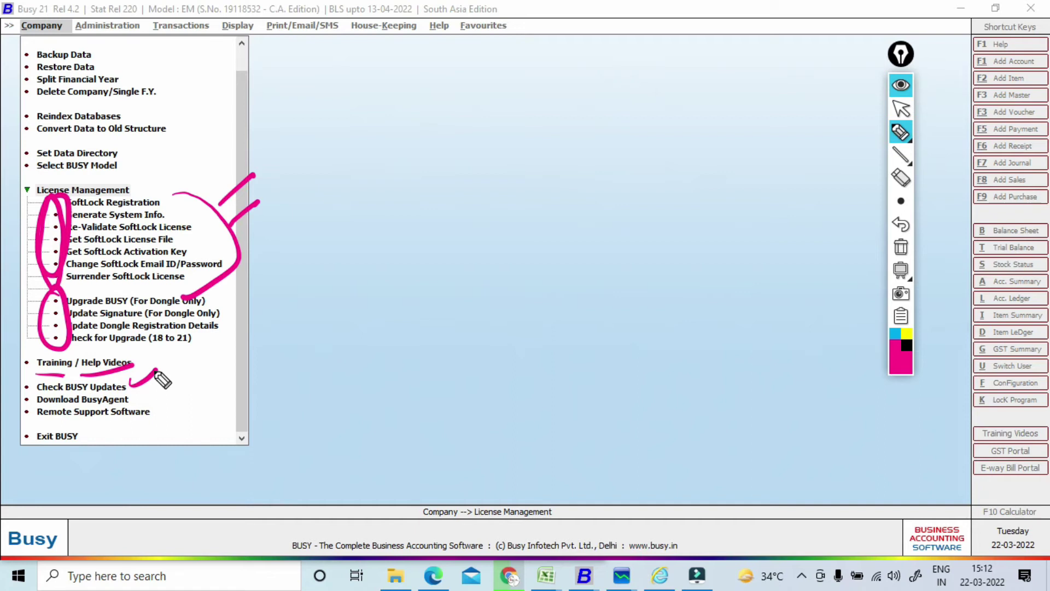
drag(133, 384, 162, 356)
drag(137, 394, 155, 377)
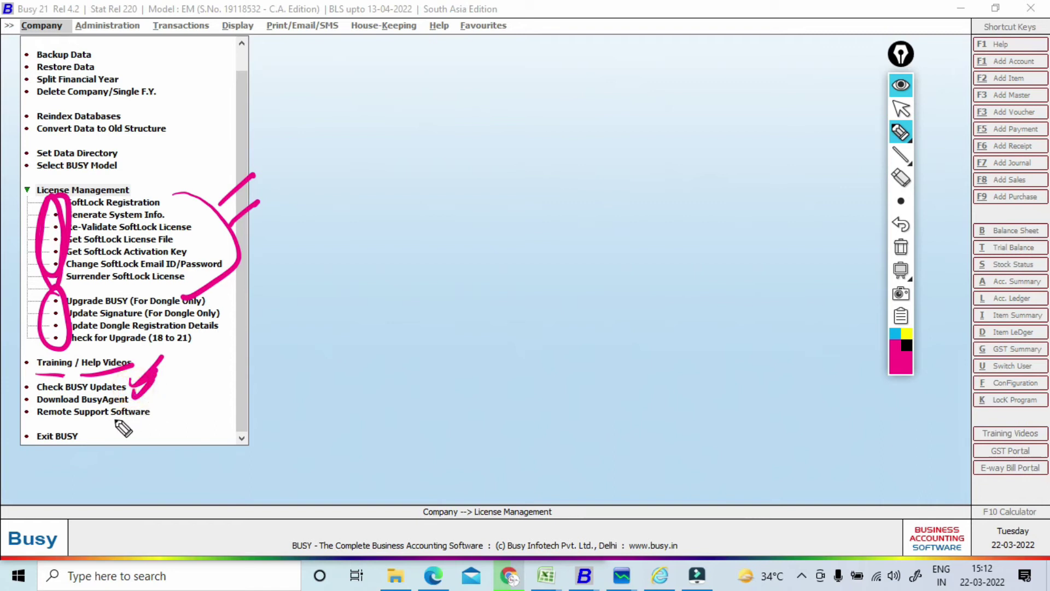
- Tick Remote Support Software and Exit BUSY in pink, clear all the annotations and return to the normal pointer
drag(156, 410, 185, 390)
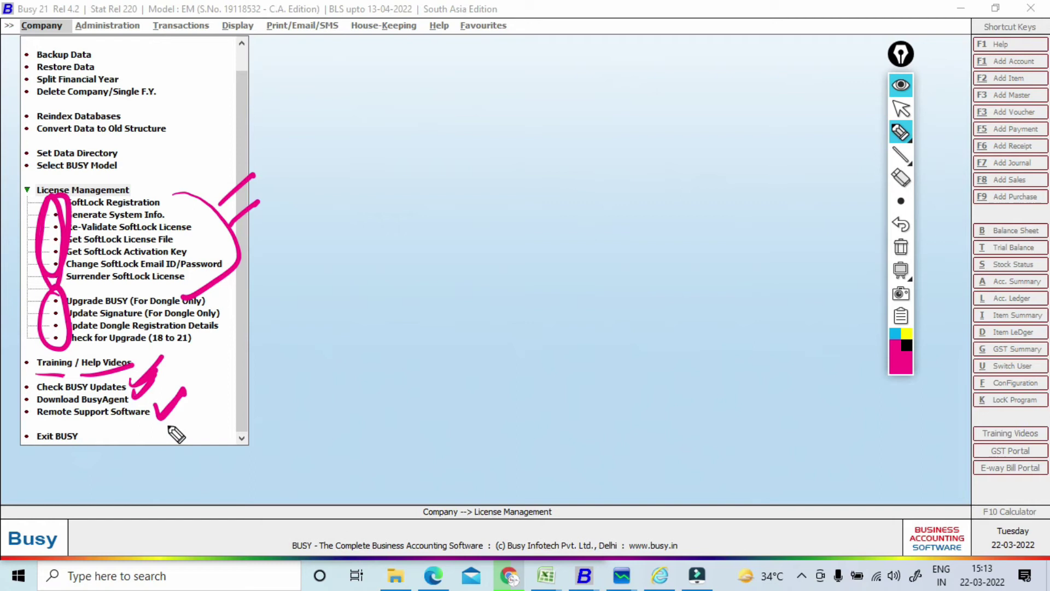
drag(159, 404, 167, 377)
click(99, 432)
drag(102, 441, 115, 439)
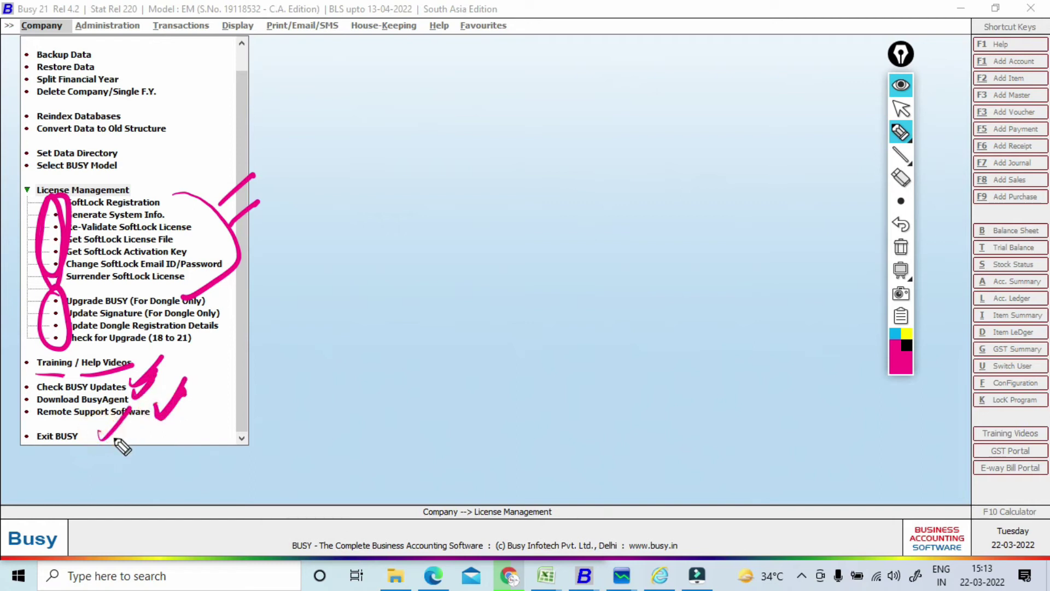
click(901, 248)
click(902, 110)
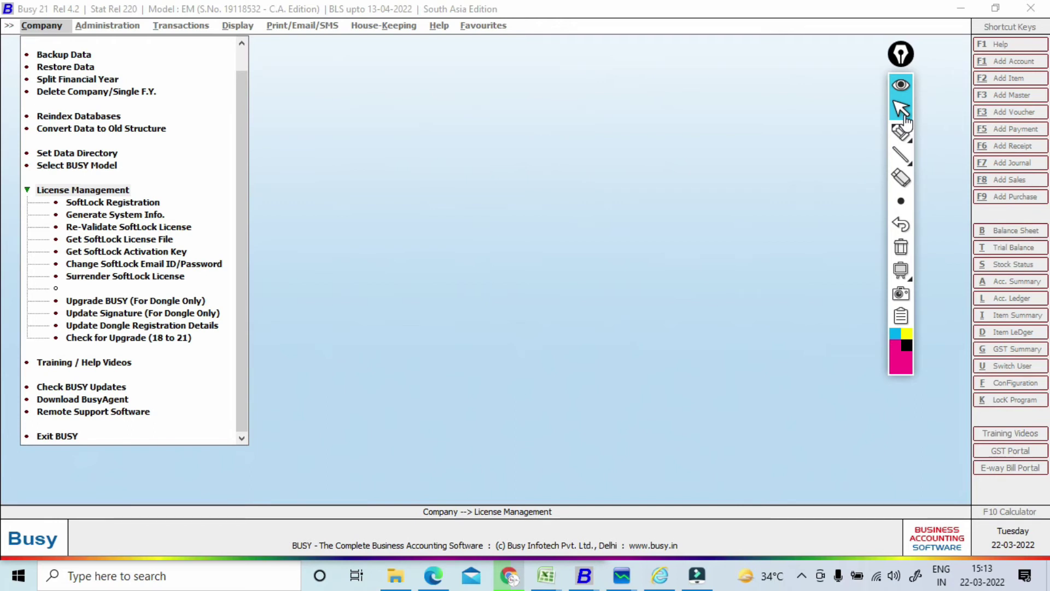
- Open the Create Company form and copy the company name SHAH AND COM from the Lecture+-2 document in Word
drag(238, 146, 244, 96)
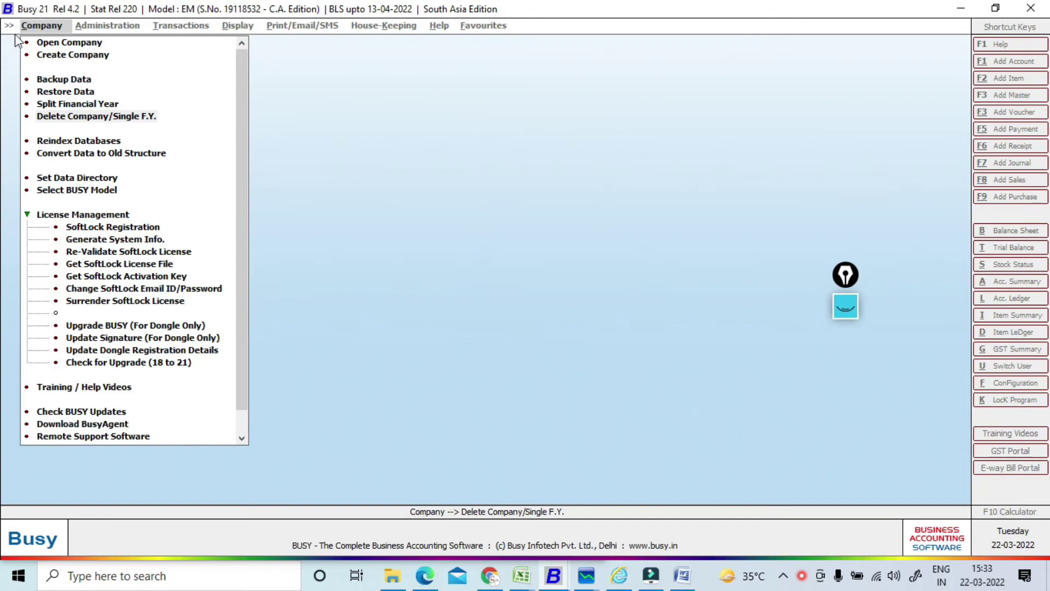
click(65, 56)
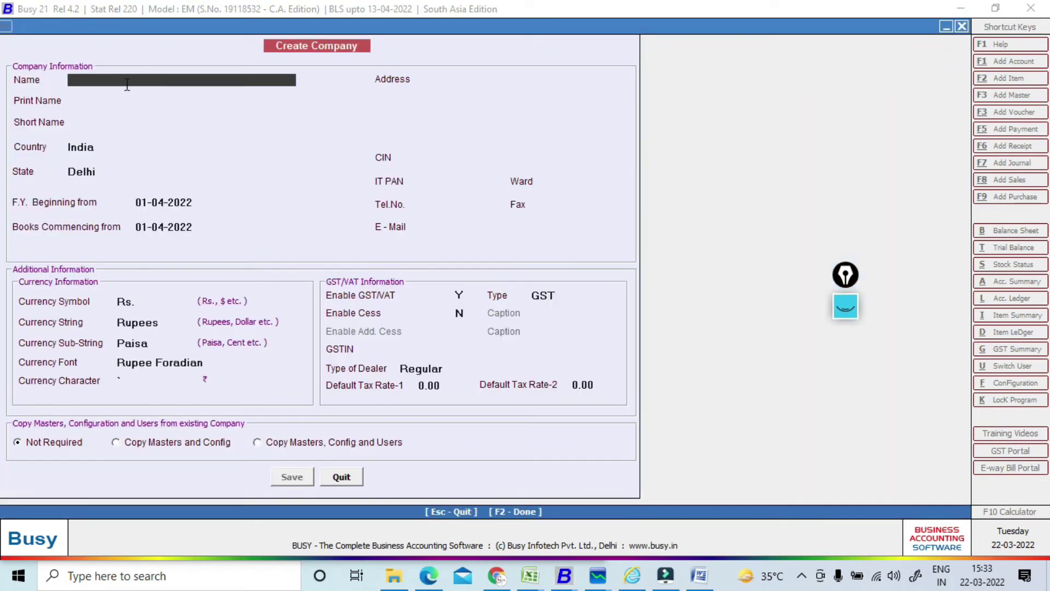
key(alt+Tab)
key(alt+Tab)
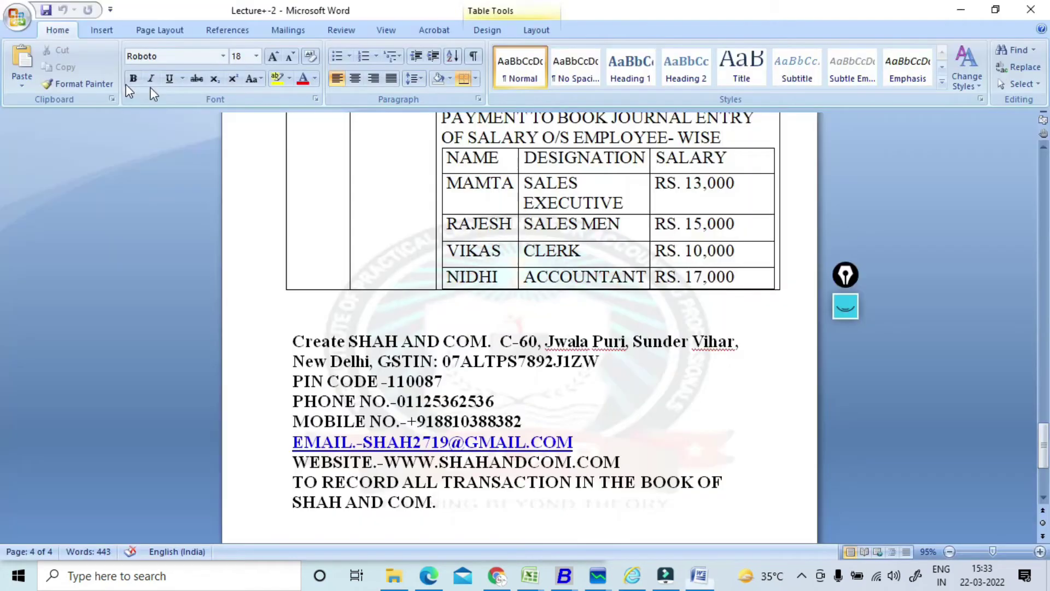
drag(351, 341, 471, 344)
key(ctrl+c)
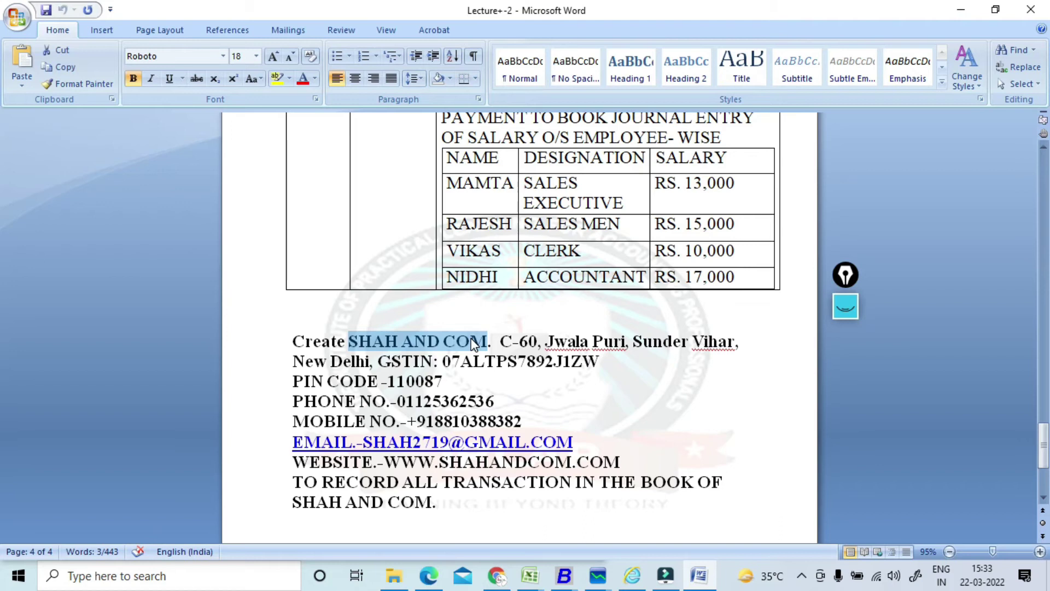
- In Busy, paste SHAH AND COM as name and print name, leave the short name blank, and accept India and Delhi
key(alt+Tab)
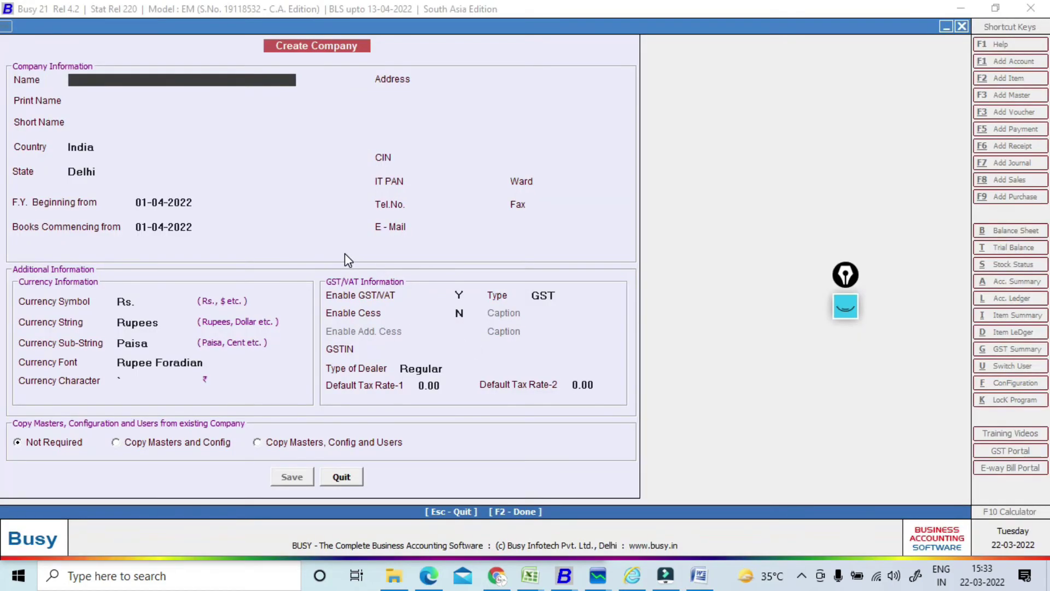
key(ctrl+v)
key(Return)
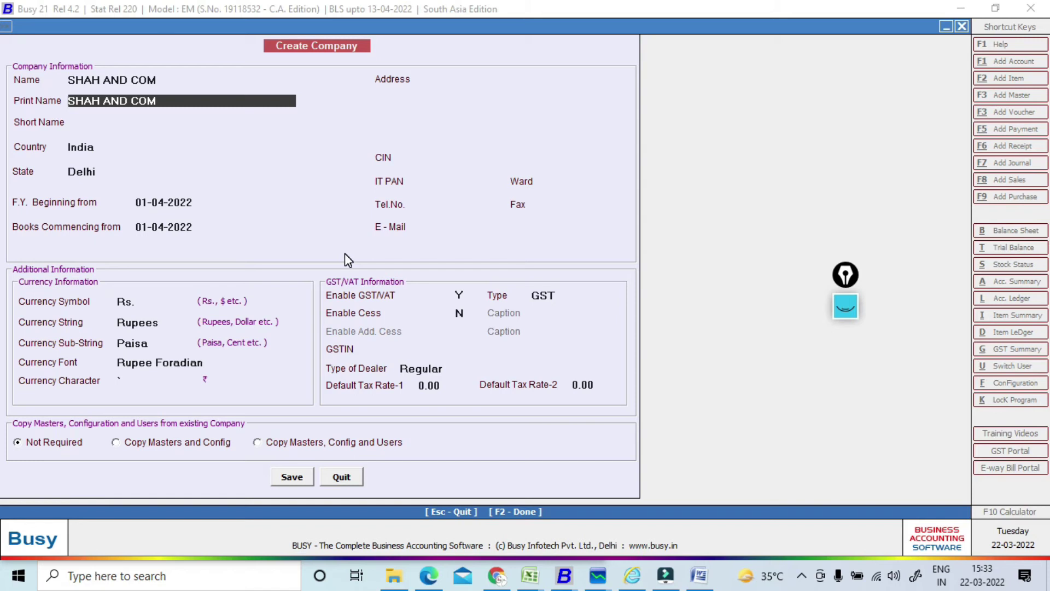
key(Return)
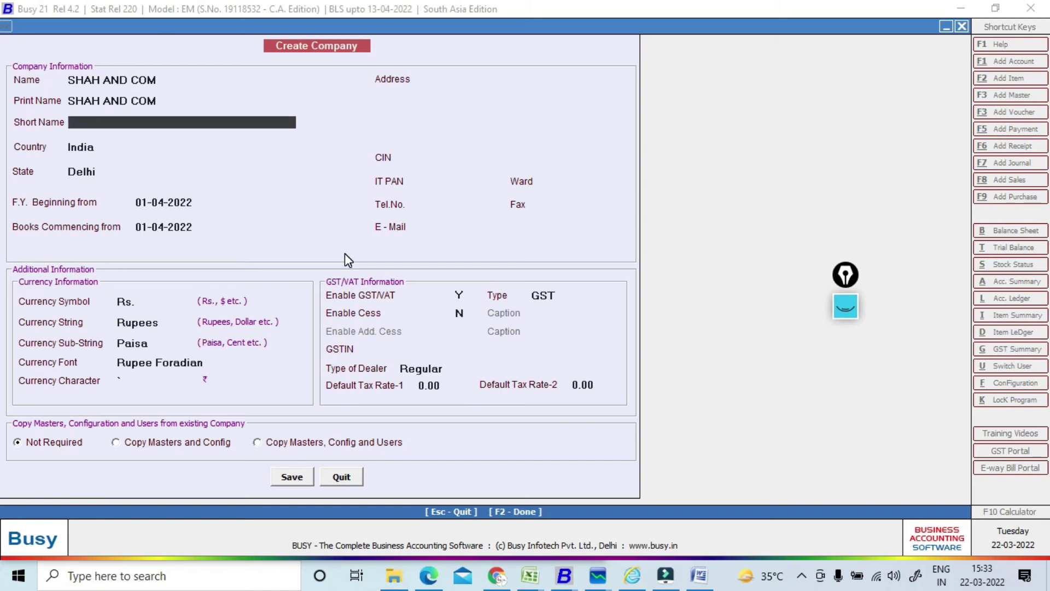
key(Return)
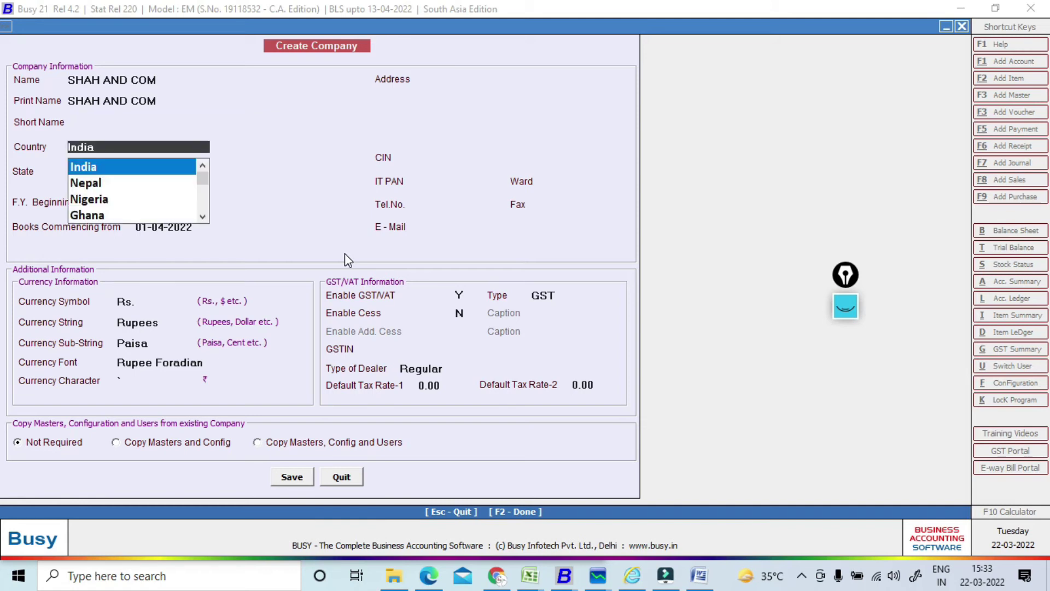
key(Return)
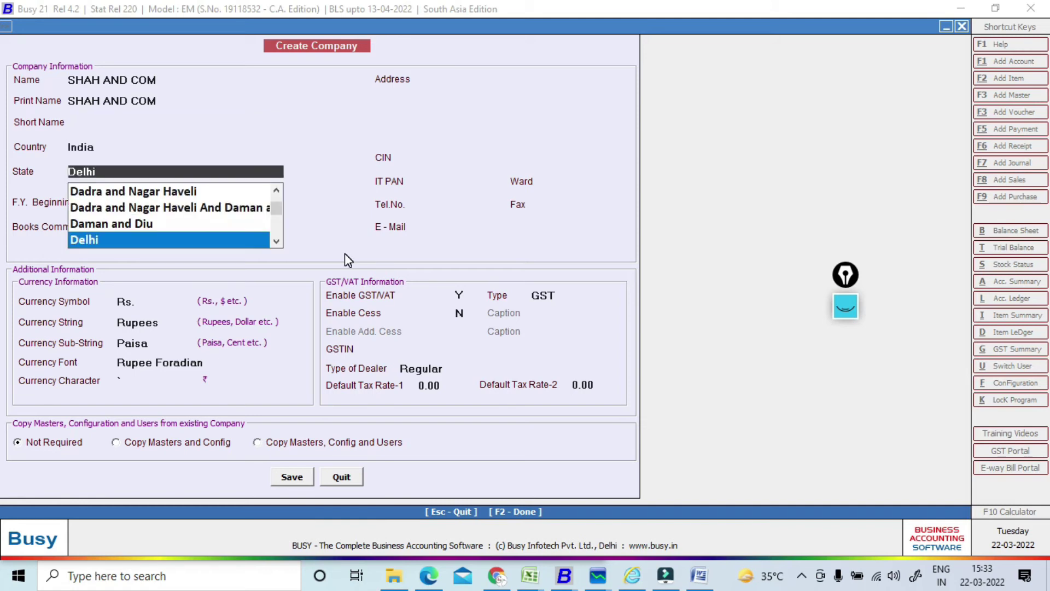
key(Return)
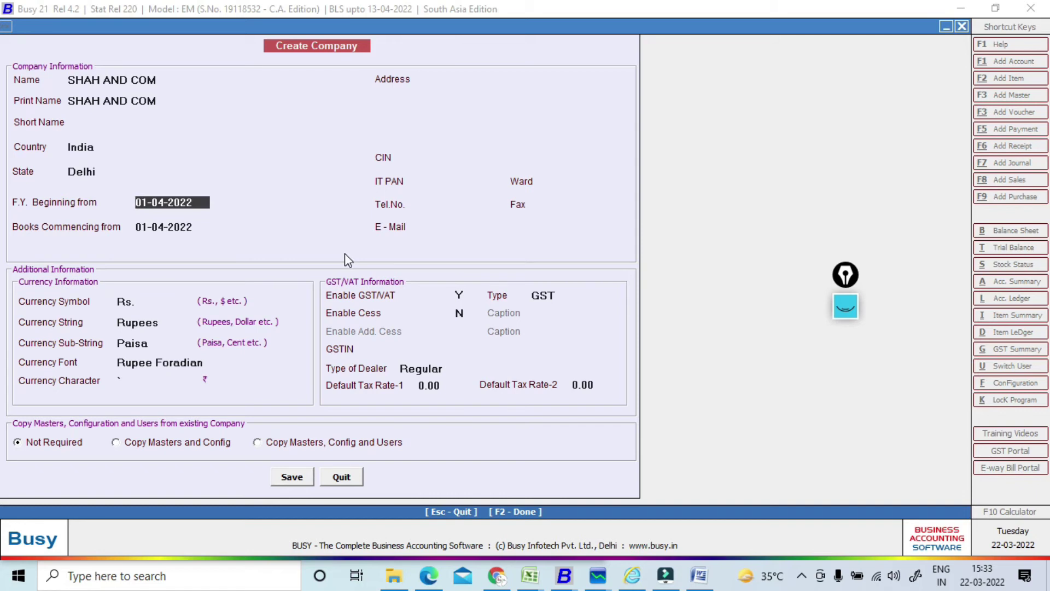
- Set the financial year beginning to 01-04-2020 and accept the same date for books commencing
text(01/)
text(04/2020)
key(Return)
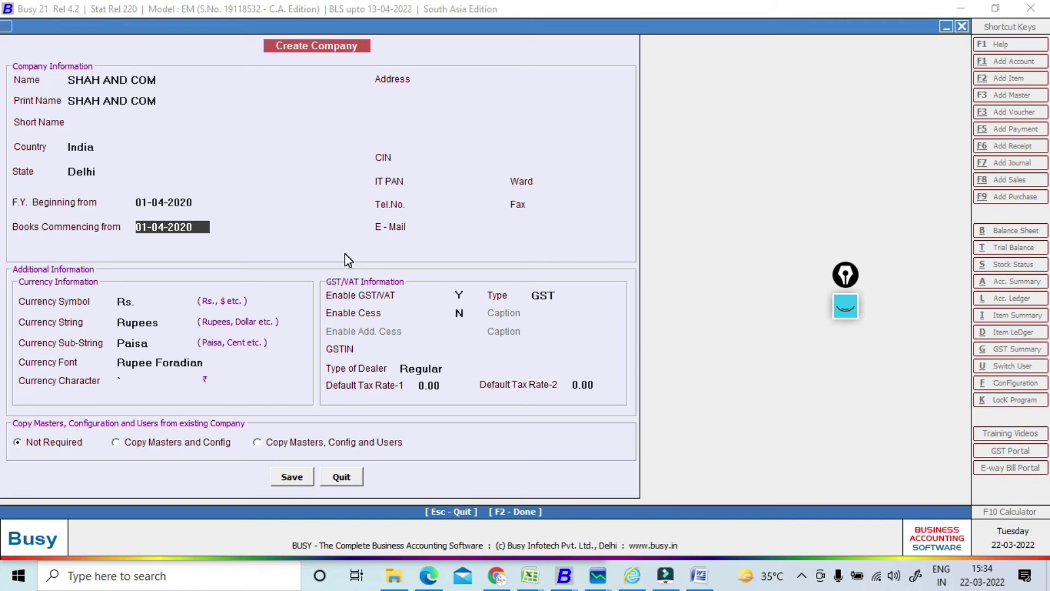
key(Return)
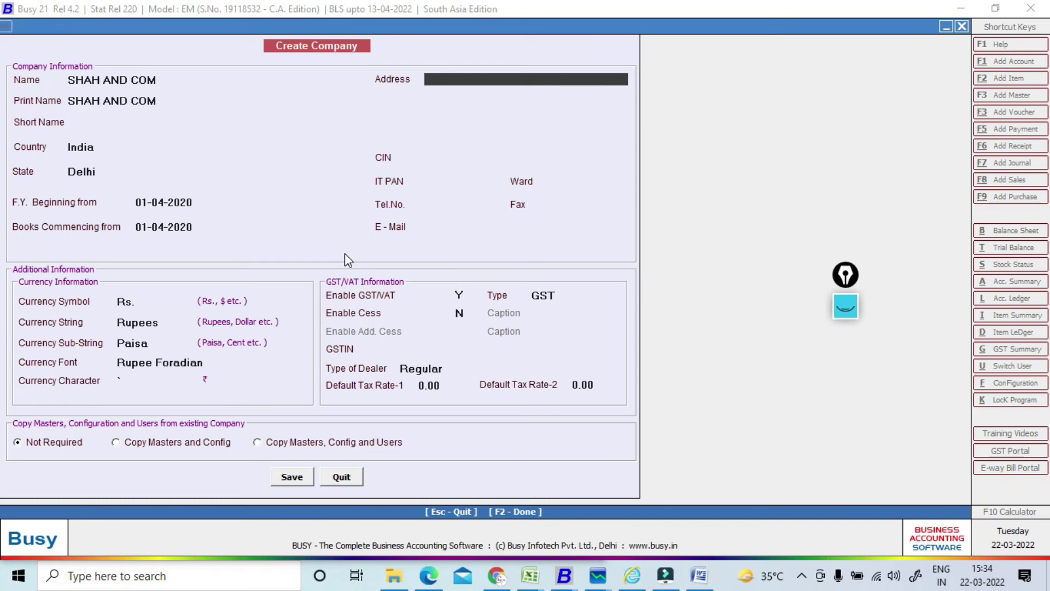
- Copy the company's address from the Word document into Busy's Address field, leaving the remaining address lines and CIN blank
key(alt+Tab)
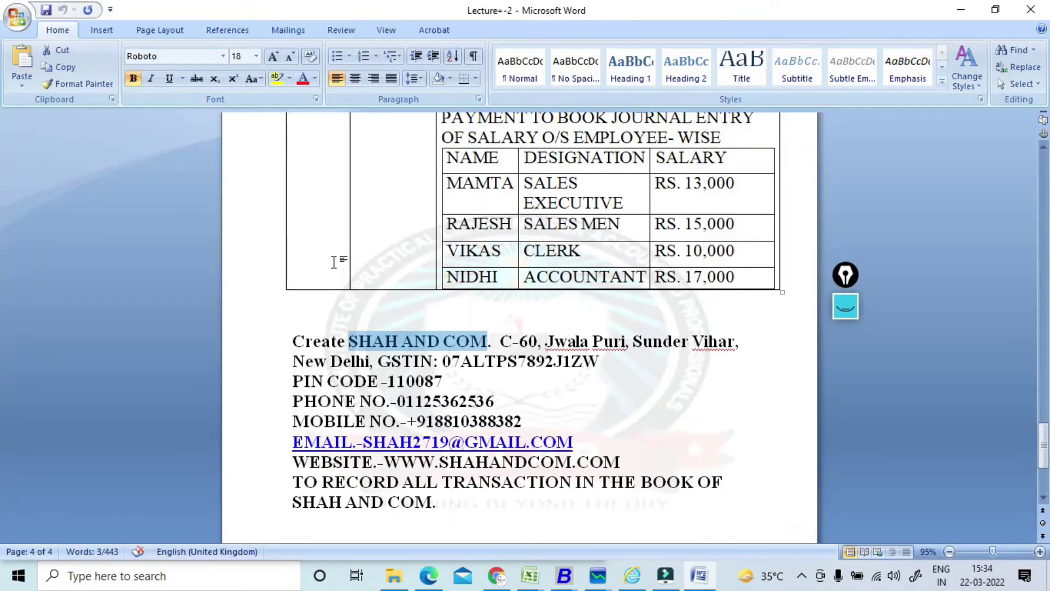
drag(500, 341, 370, 365)
key(ctrl+c)
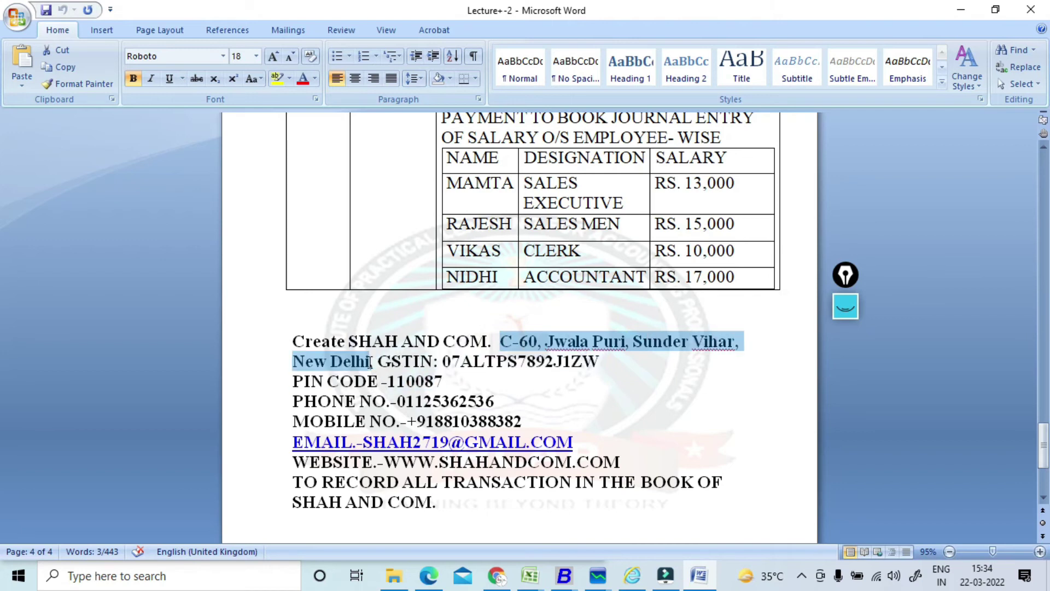
key(alt+Tab)
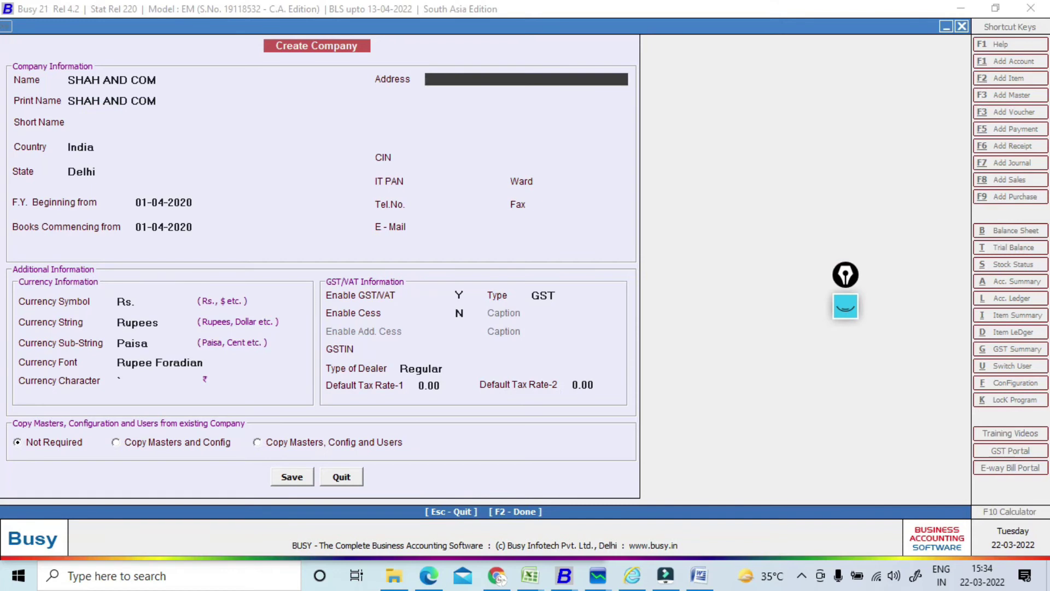
key(ctrl+v)
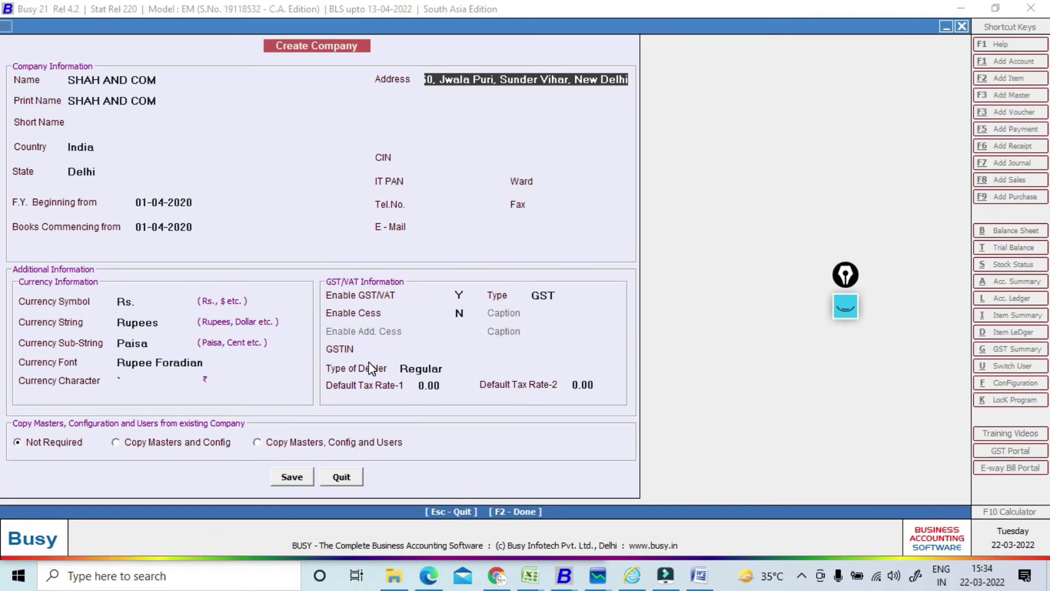
key(Return)
key(Return)
key(Return)
key(Return)
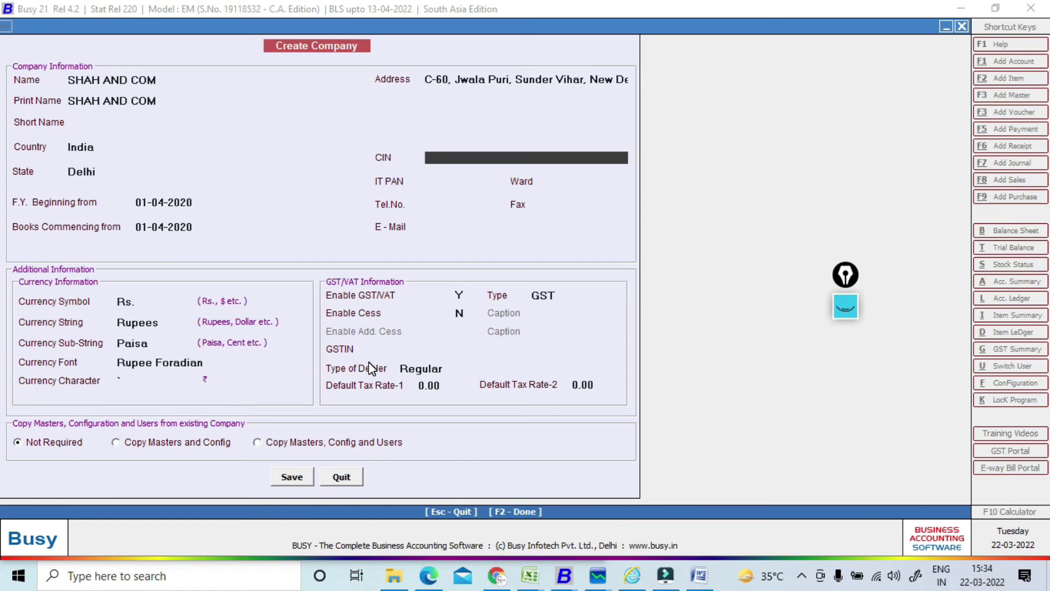
key(Return)
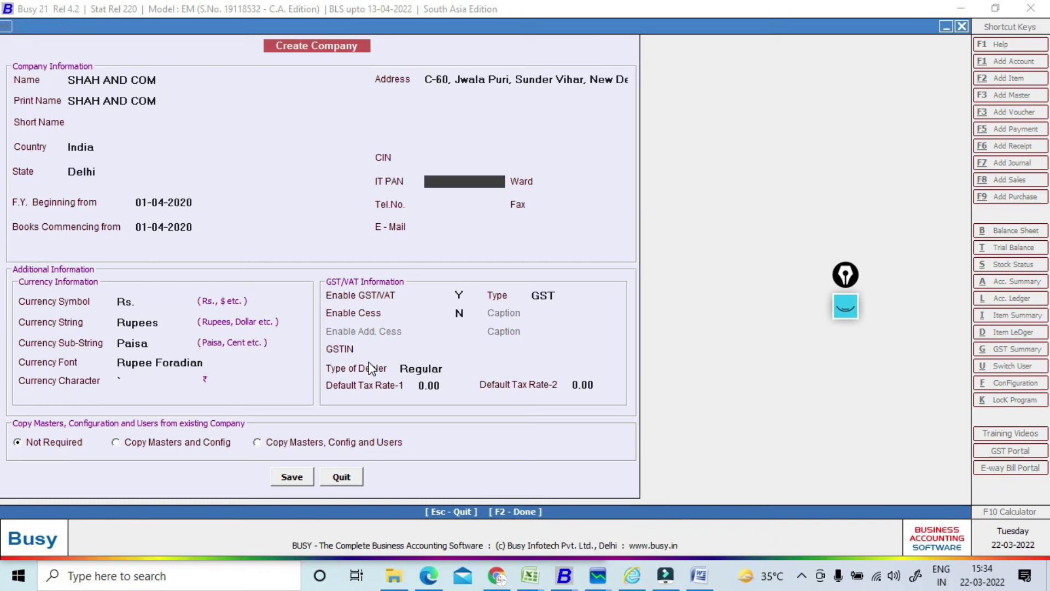
- Copy the PAN portion of the GSTIN from the Word document into Busy's IT PAN field, and set Ward to 41
key(alt+Tab)
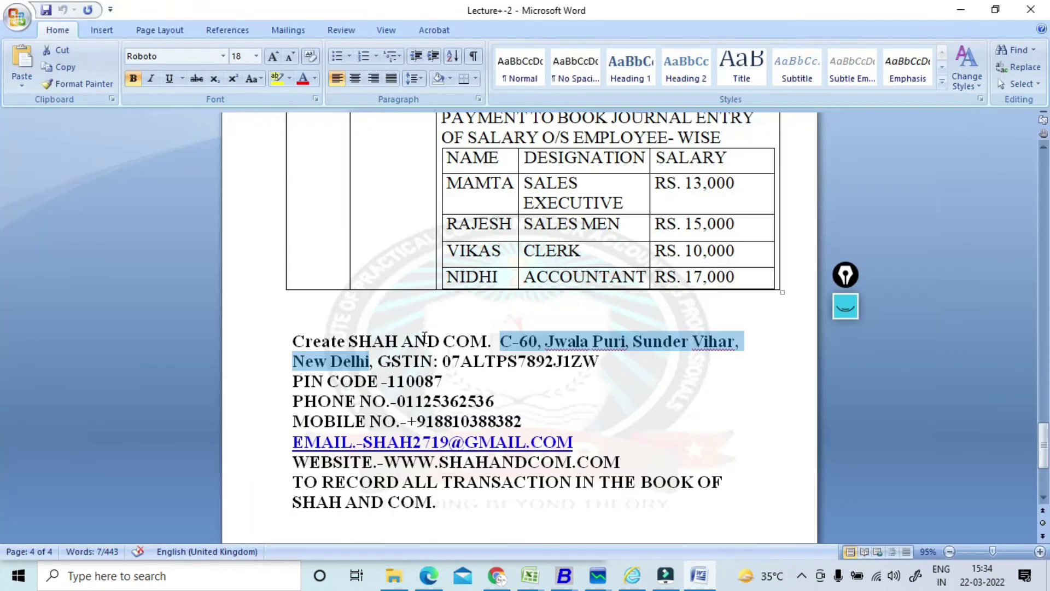
drag(462, 361, 564, 364)
key(ctrl+c)
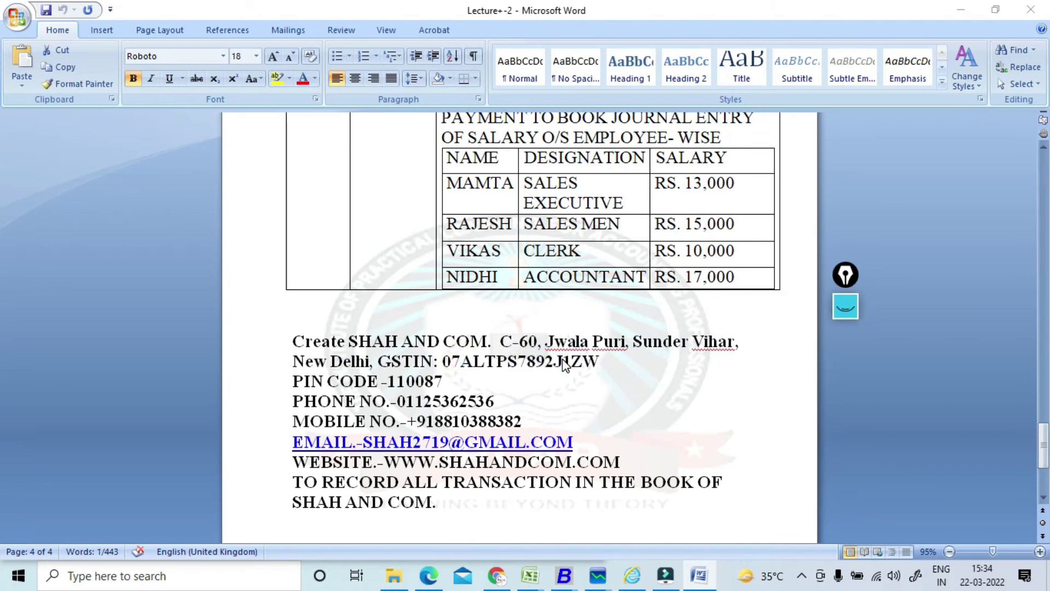
key(alt+Tab)
key(ctrl+v)
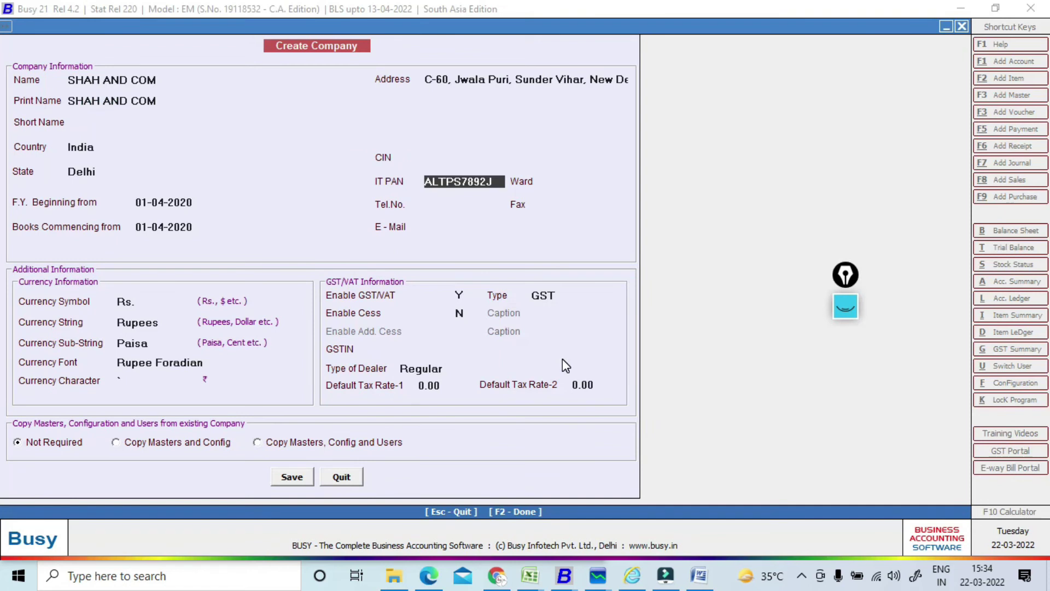
key(Return)
text(41)
key(Return)
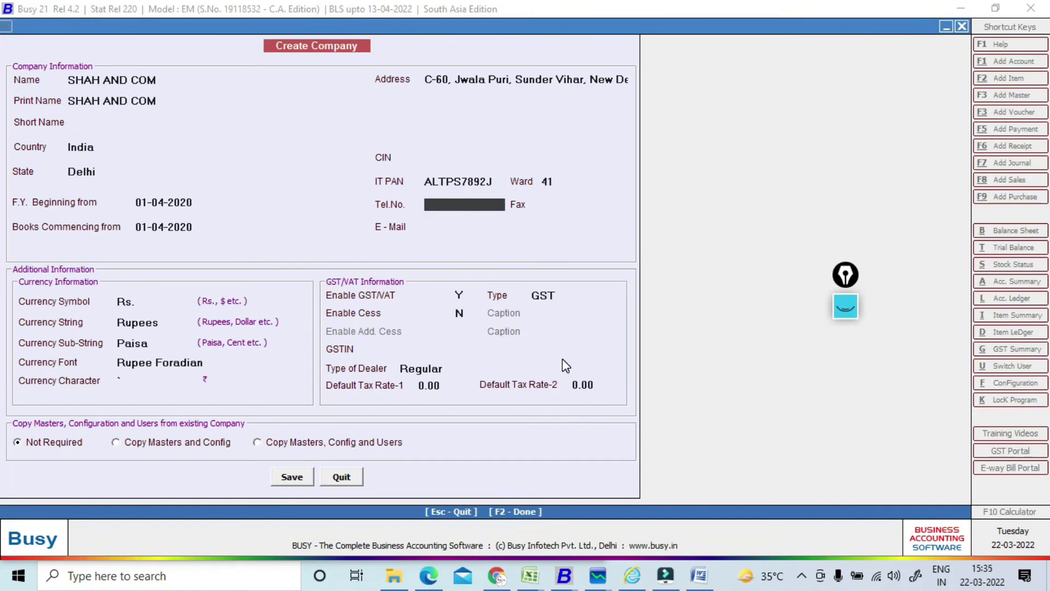
text(983)
key(BackSpace)
key(BackSpace)
key(BackSpace)
- Copy the company's mobile number from the Word document into Busy's Tel.No. field, leaving Fax blank
key(alt+Tab)
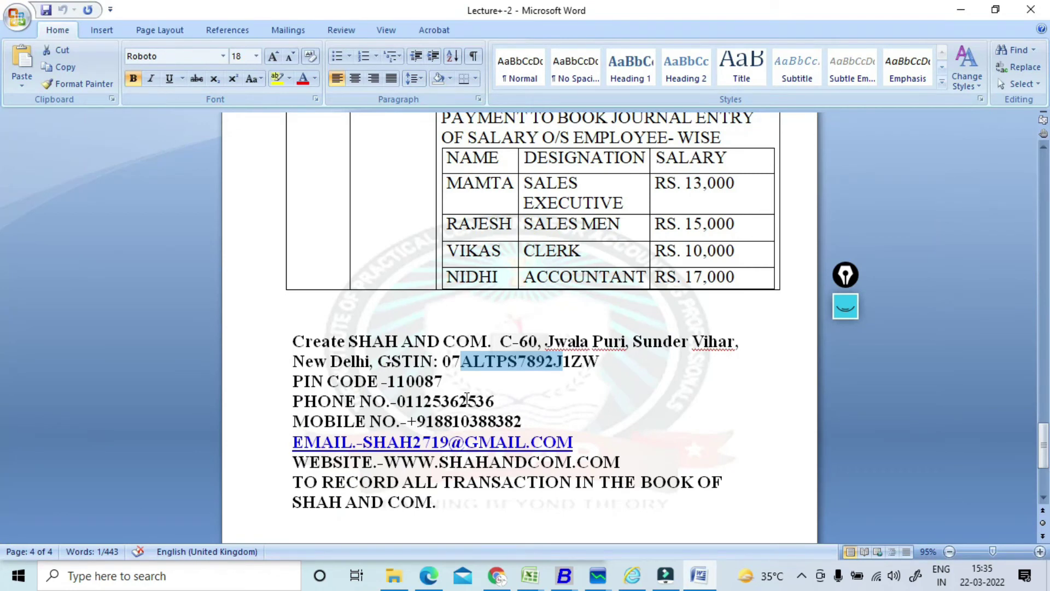
drag(427, 419, 523, 420)
key(ctrl+c)
click(524, 420)
key(alt+Tab)
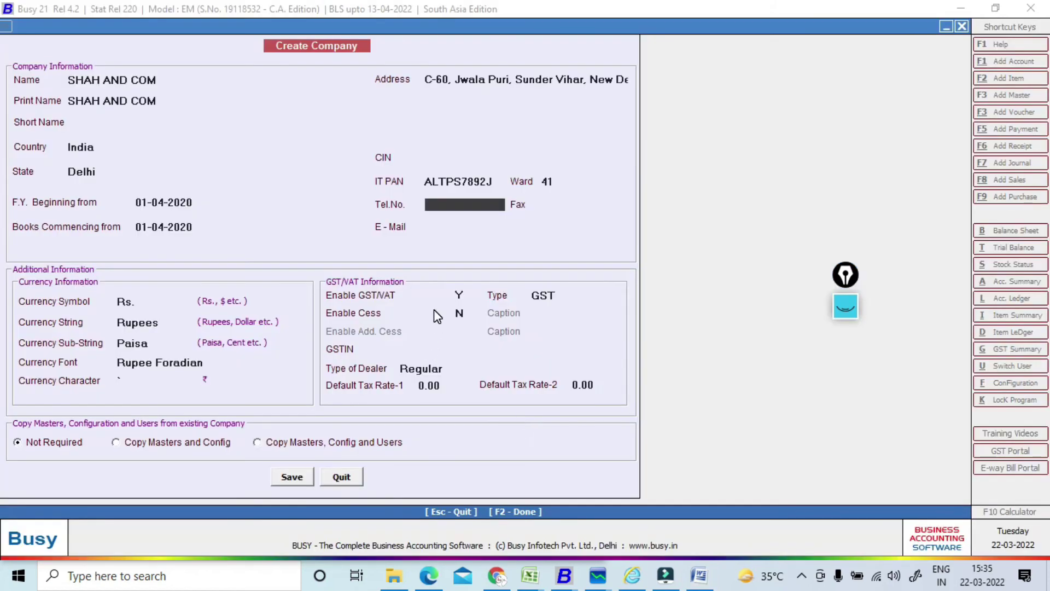
key(ctrl+v)
key(Return)
key(Return)
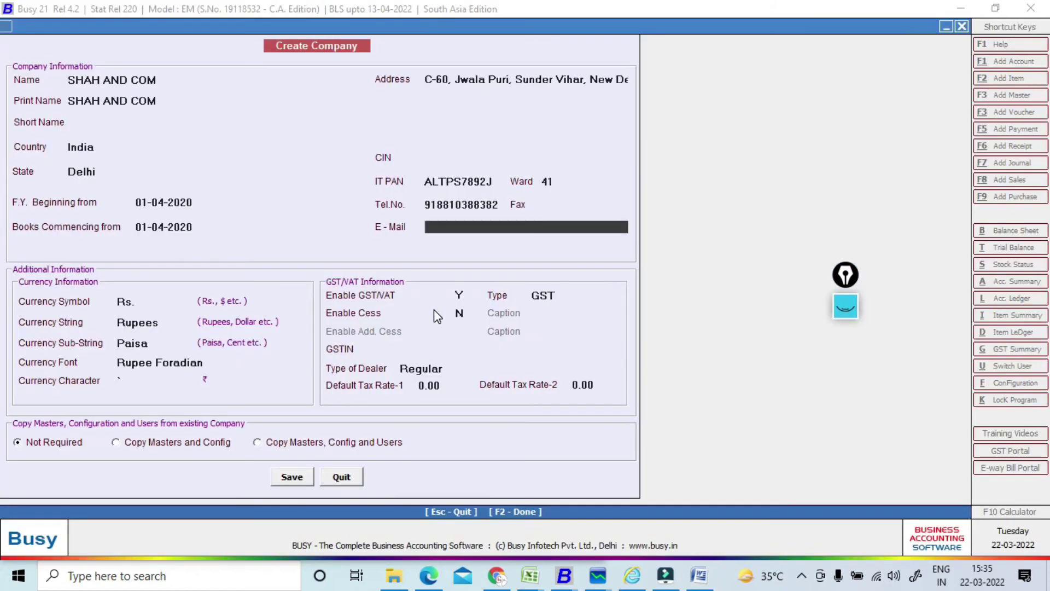
- Copy the company's e-mail address from the Word document into Busy's E-Mail field
key(alt+Tab)
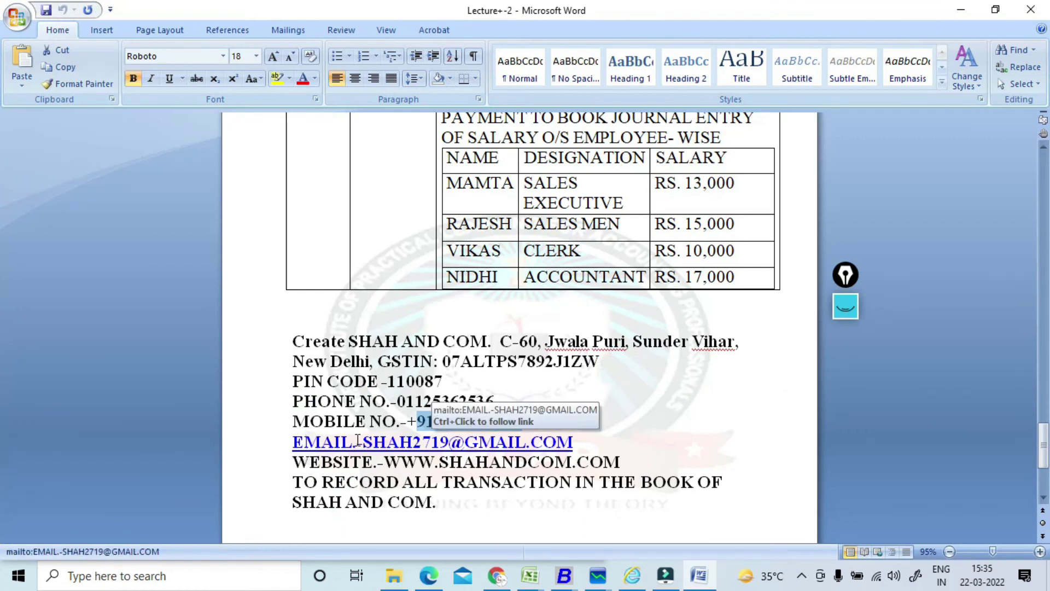
click(366, 442)
drag(409, 444, 588, 443)
click(588, 444)
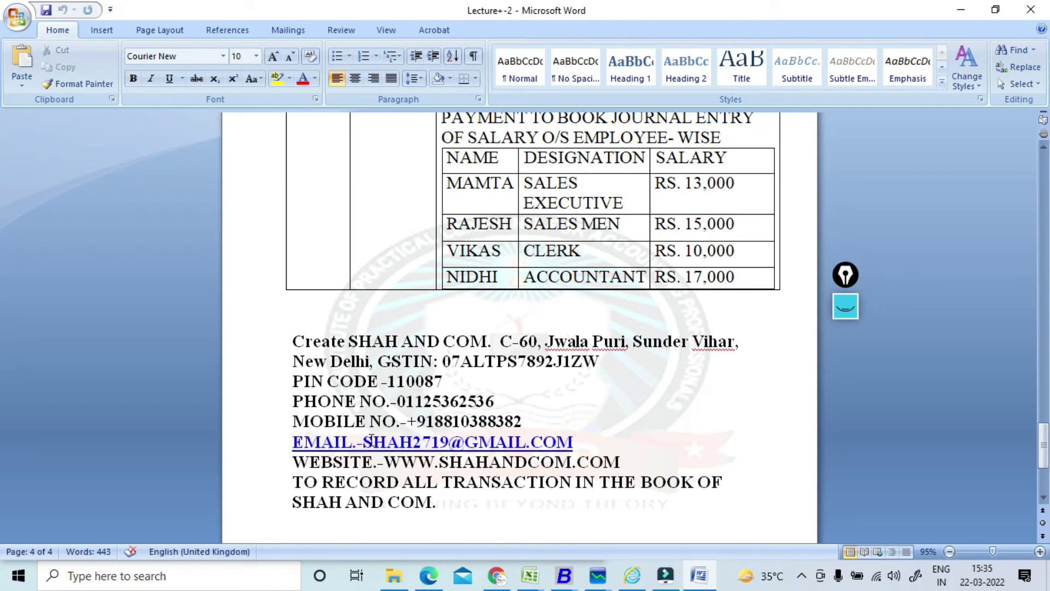
drag(363, 443, 569, 450)
key(ctrl+c)
key(alt+Tab)
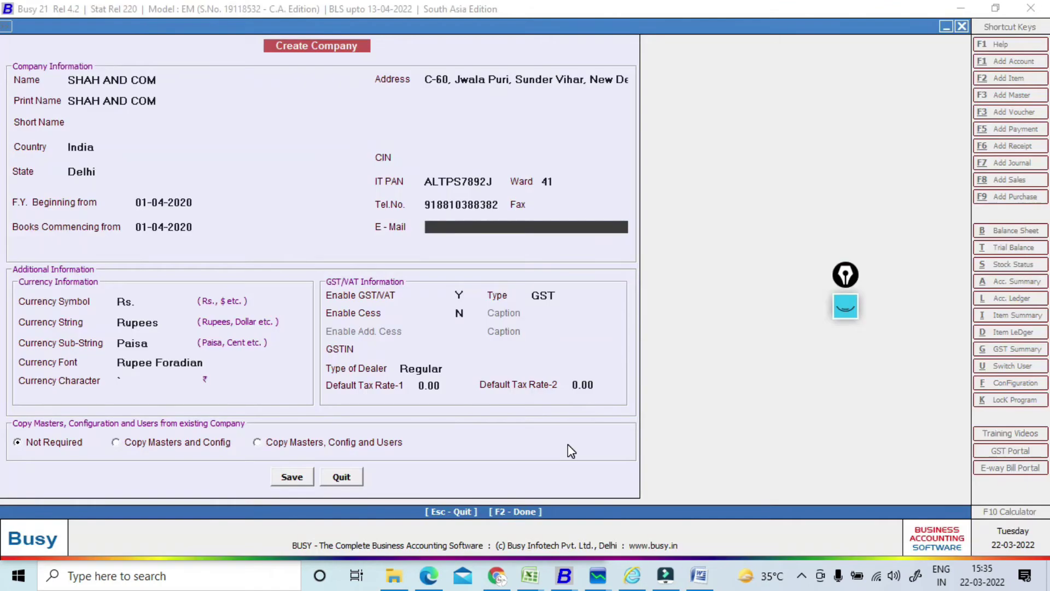
key(ctrl+v)
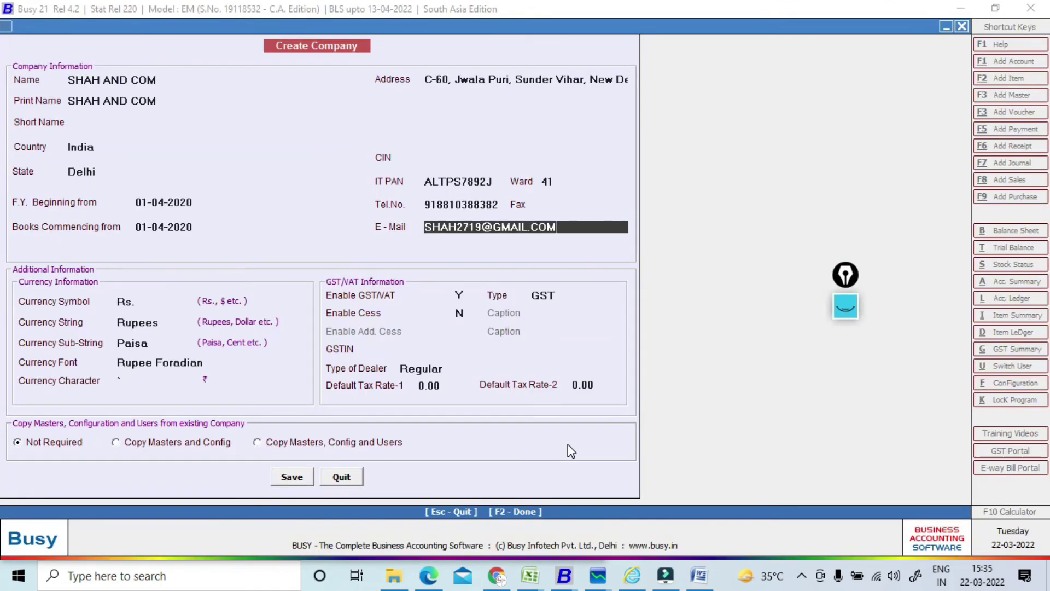
key(Return)
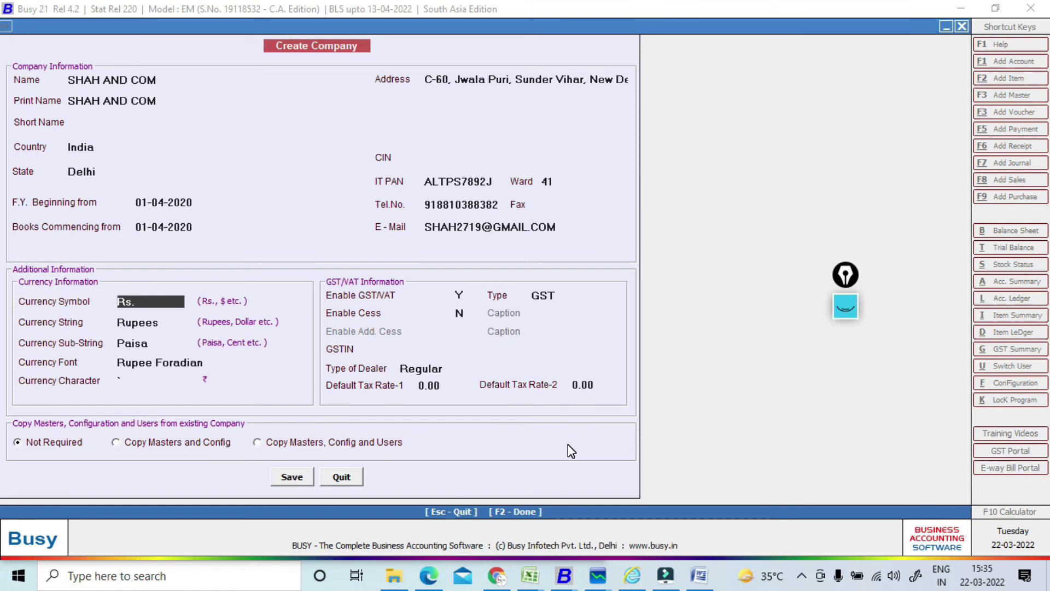
- Accept the currency symbol Rs., string Rupees, sub-string Paisa, font Rupee Foradian and the default currency character
key(Return)
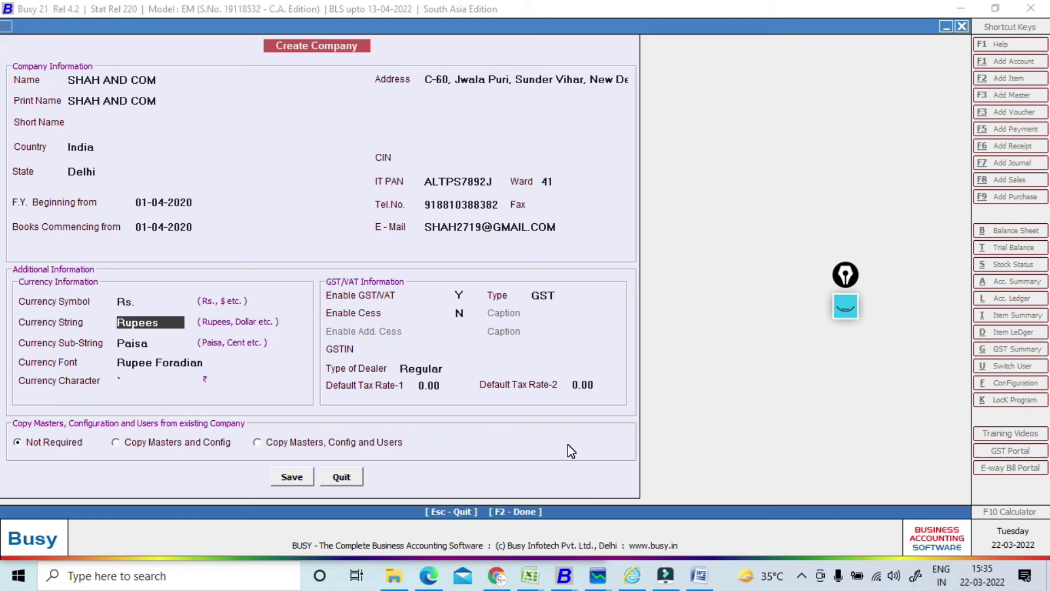
key(Return)
key(Return)
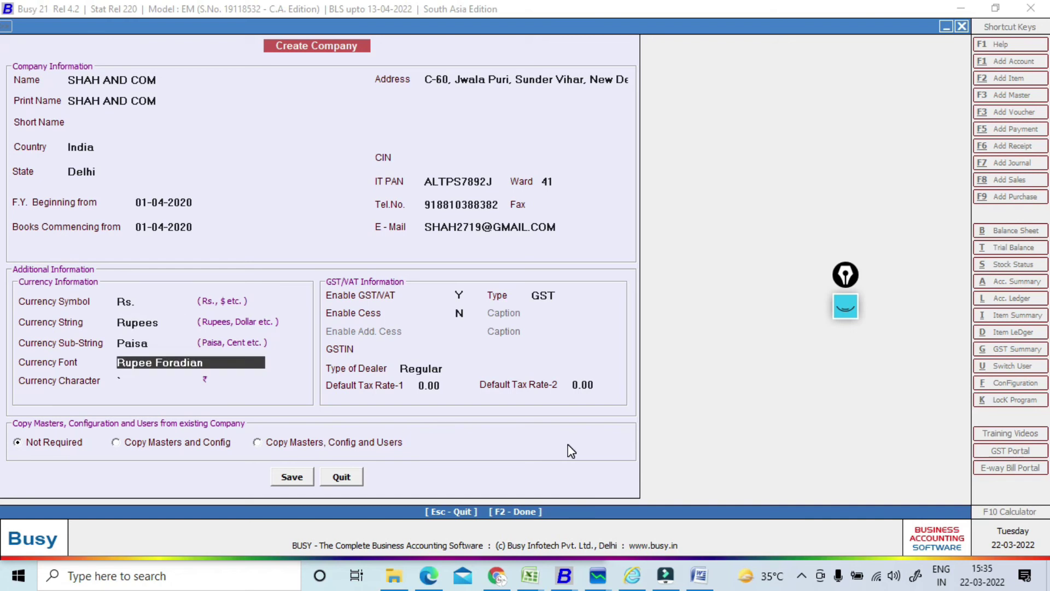
key(Return)
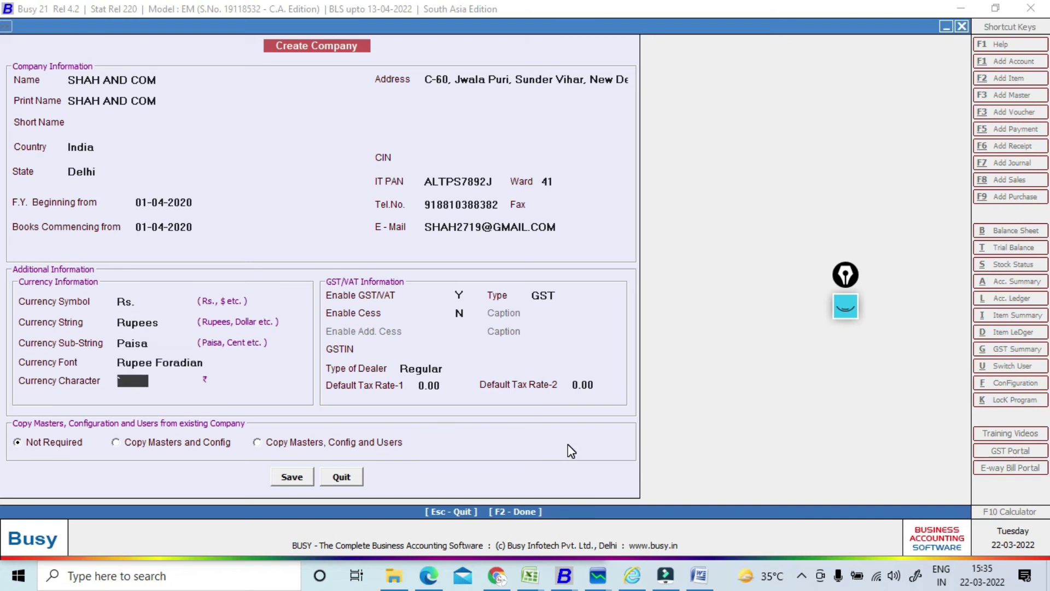
key(Return)
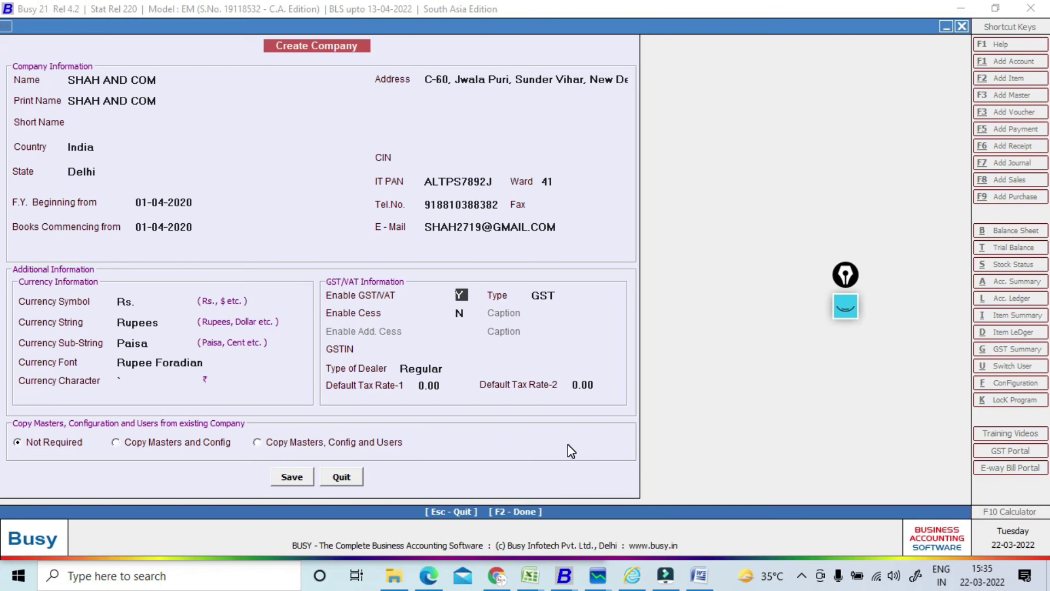
- Keep GST/VAT enabled with type GST, and leave cess disabled
key(Return)
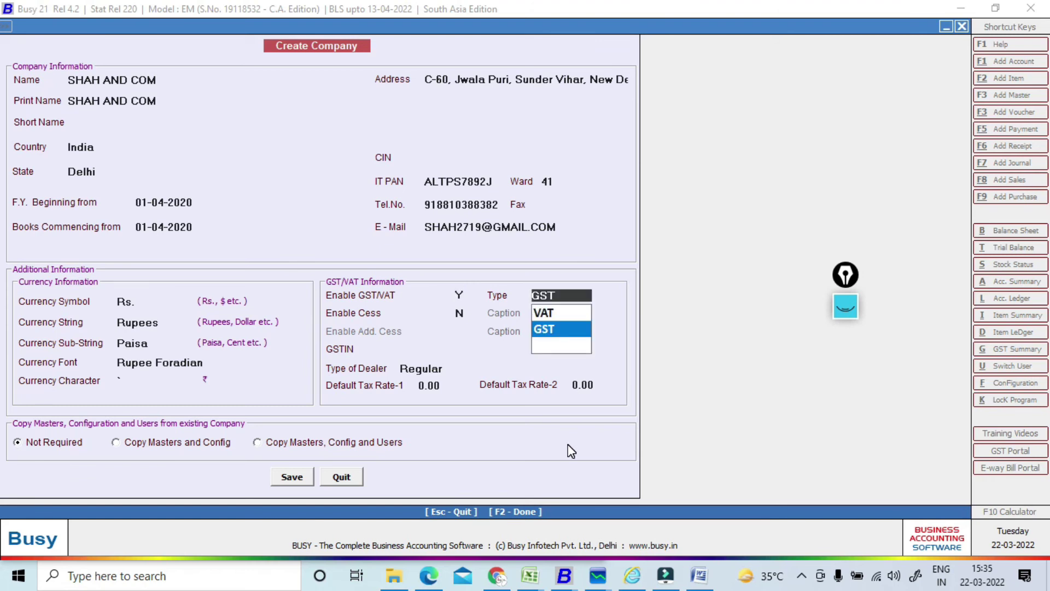
key(Return)
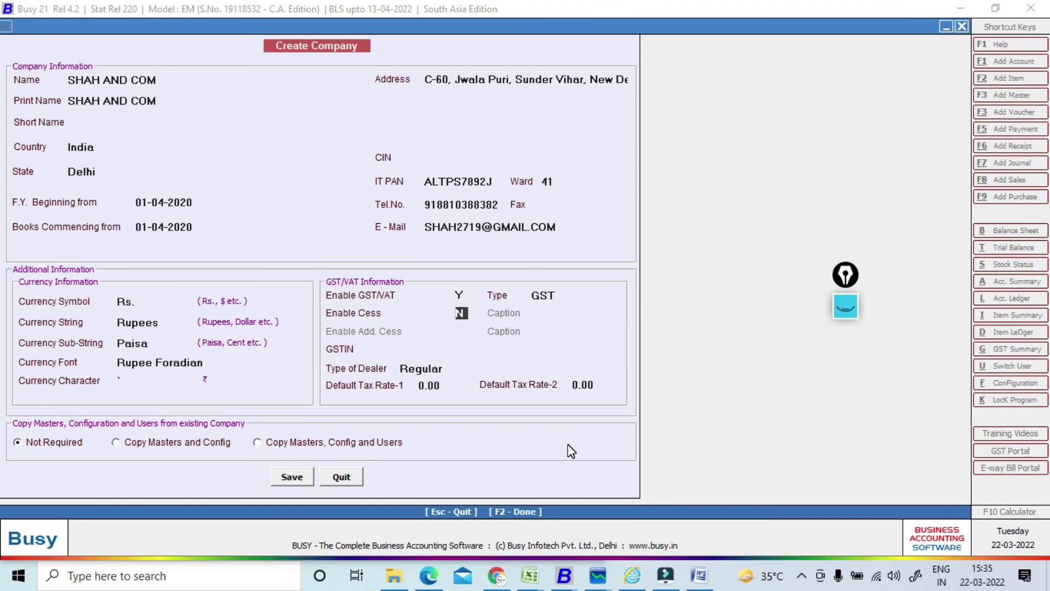
key(Return)
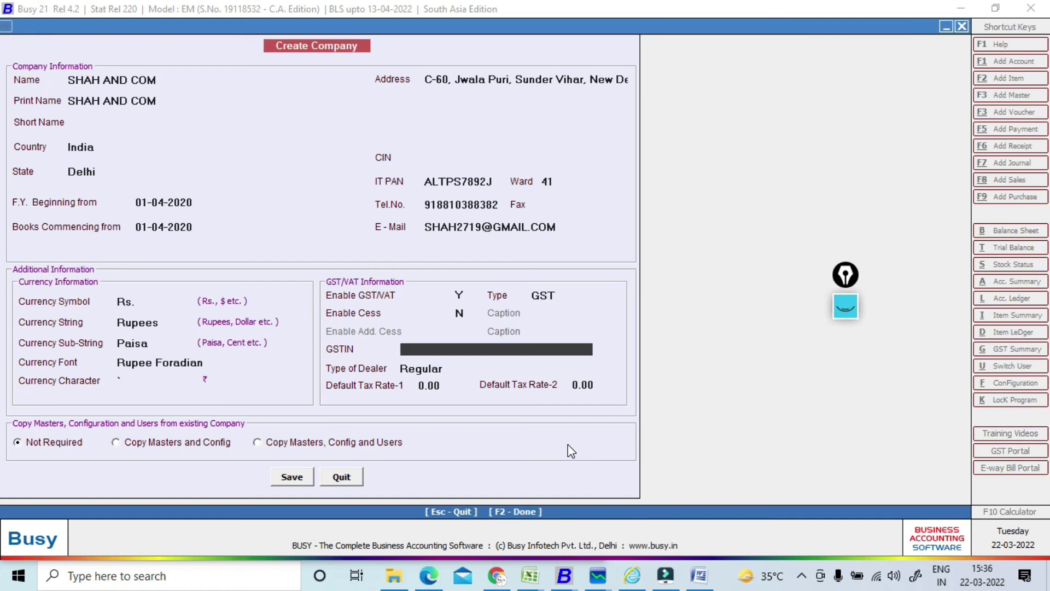
- Copy the company's full GSTIN from the Word document into Busy's GSTIN field
key(alt+Tab)
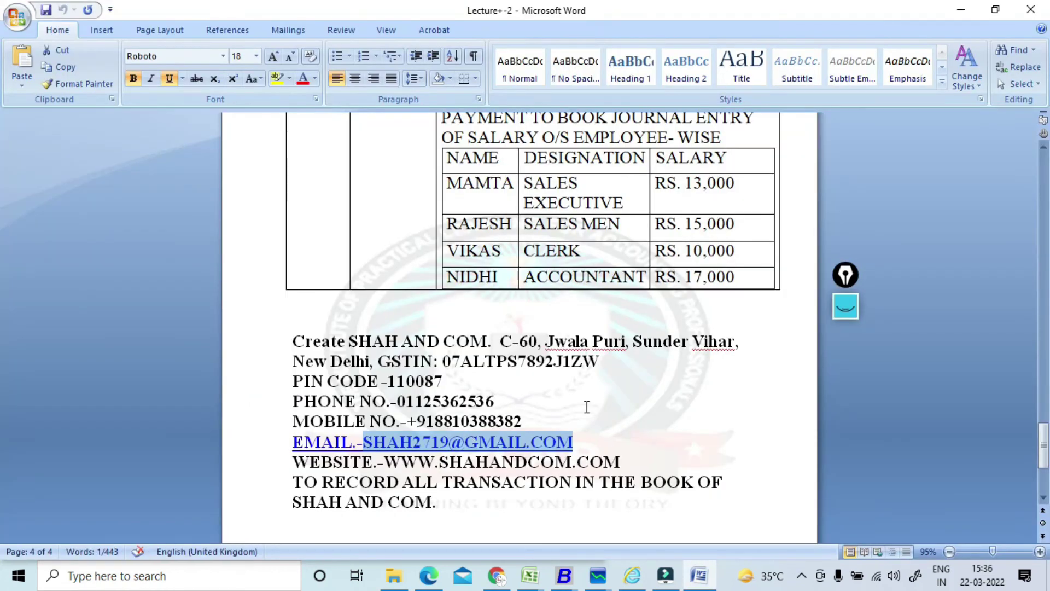
click(586, 405)
drag(442, 361, 612, 361)
key(ctrl+c)
key(alt+Tab)
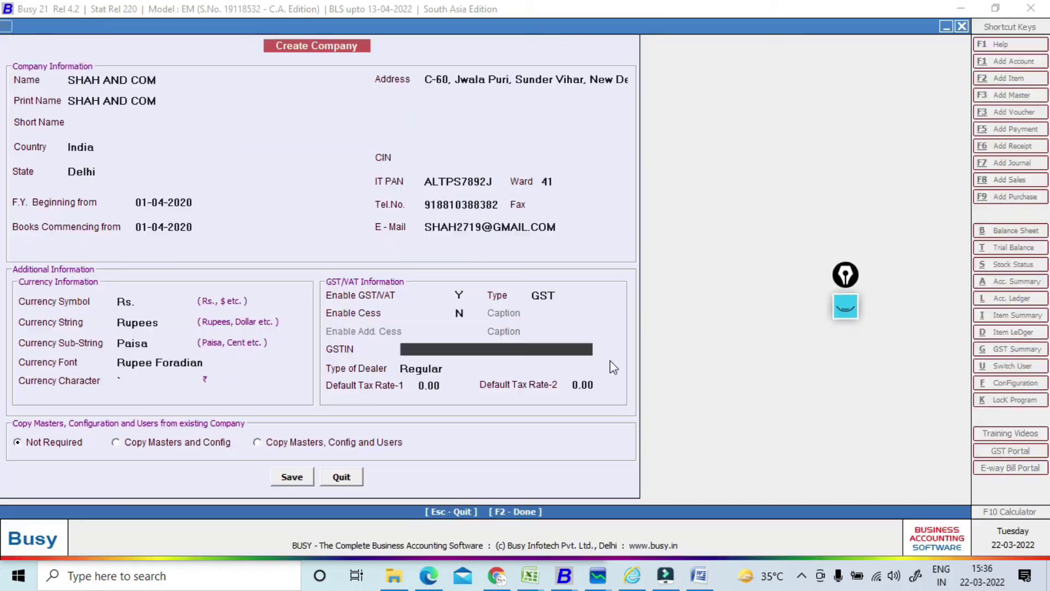
key(ctrl+v)
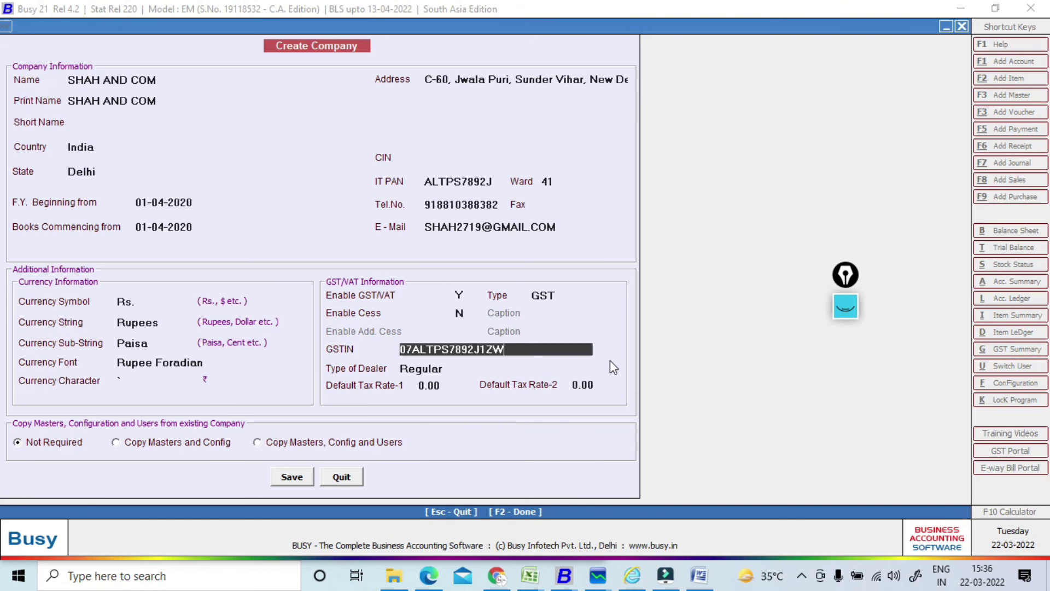
key(Return)
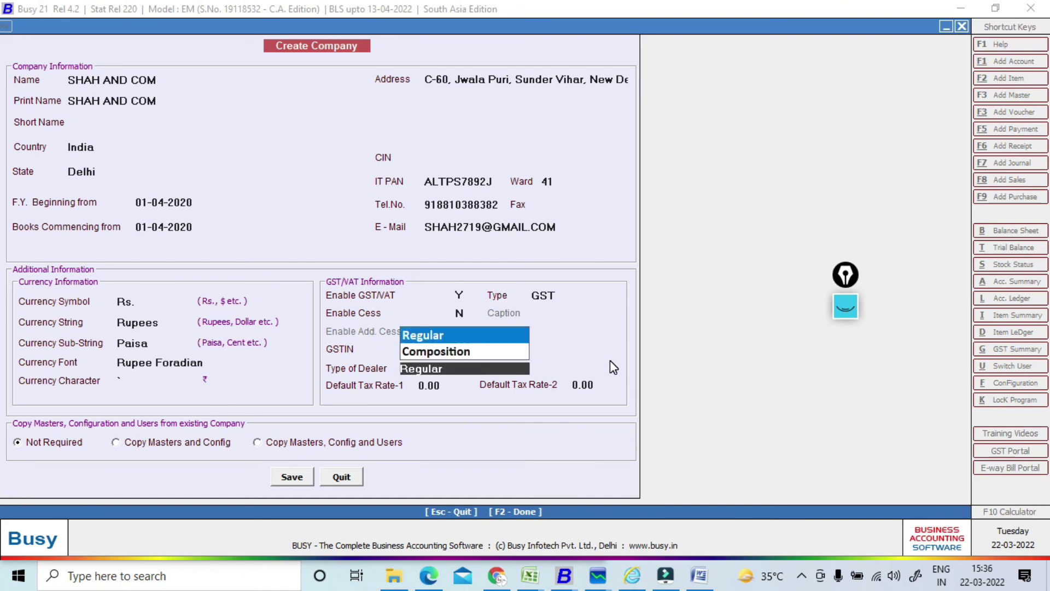
- Accept Regular as the type of dealer and 0.00 for both default tax rates
key(Return)
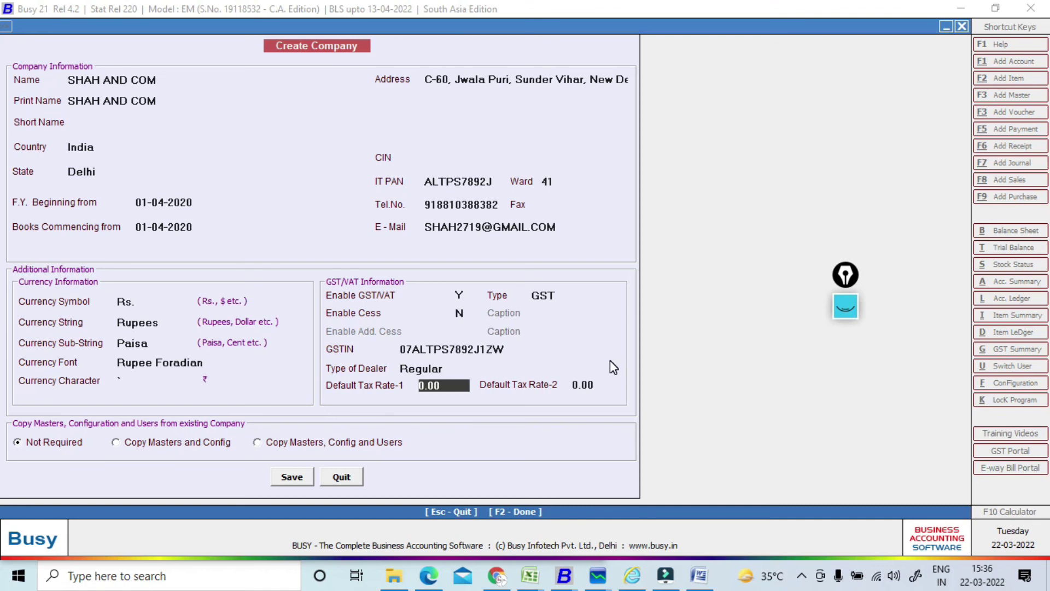
key(Return)
key(Return)
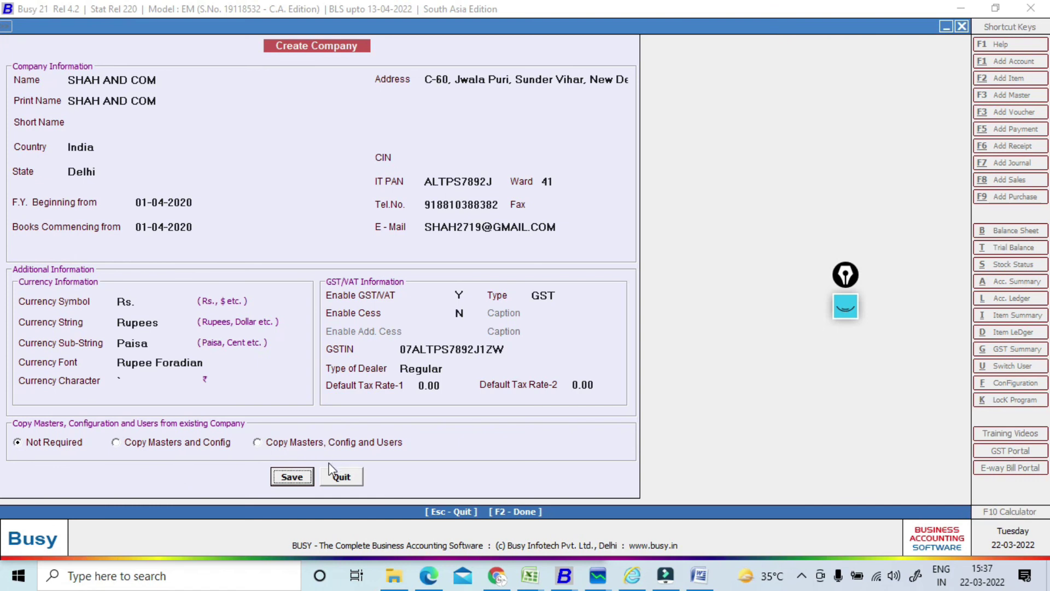
- Save the new company SHAH AND COM and continue to its SuperUser setup
click(291, 478)
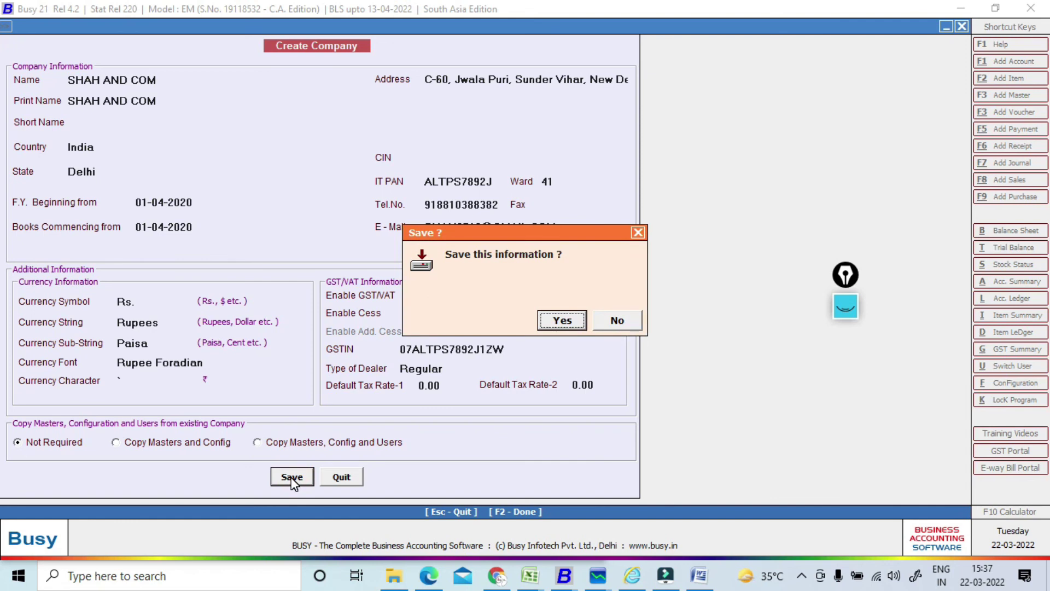
key(Return)
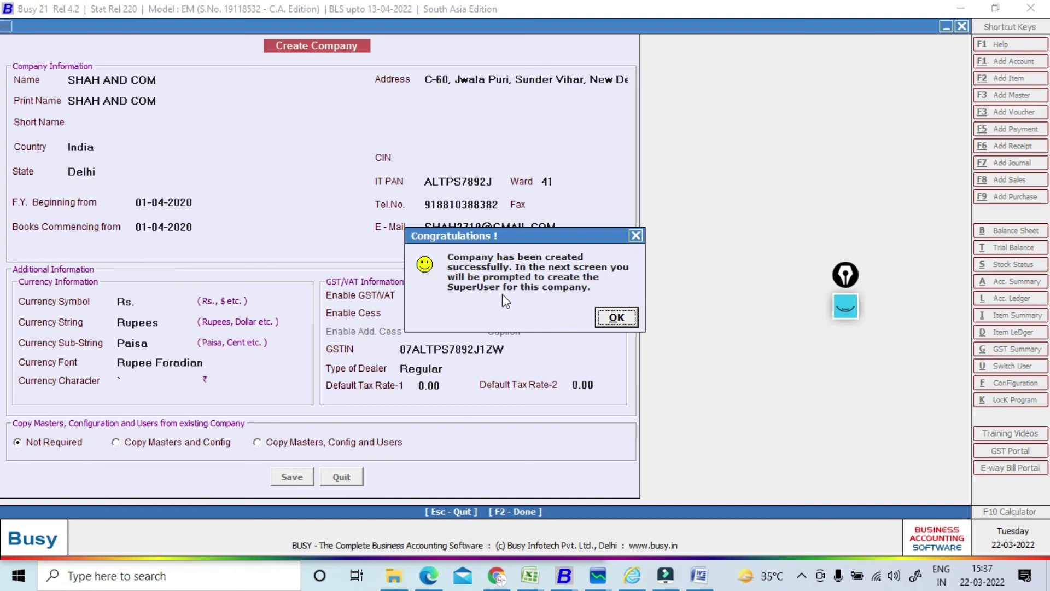
click(616, 316)
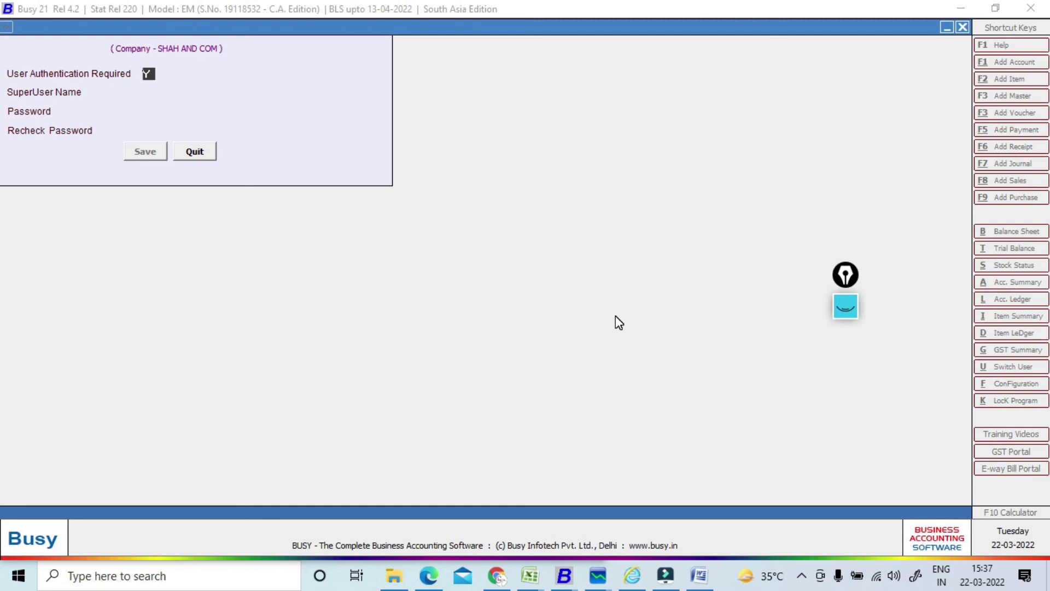
- Set User Authentication Required to N and save the SuperUser setup
key(n)
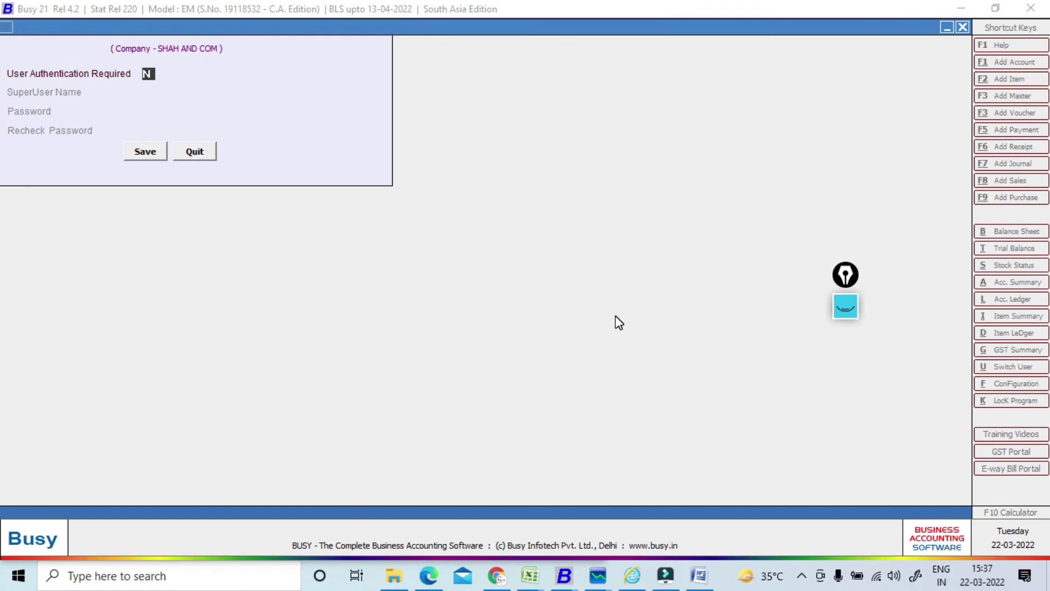
key(Return)
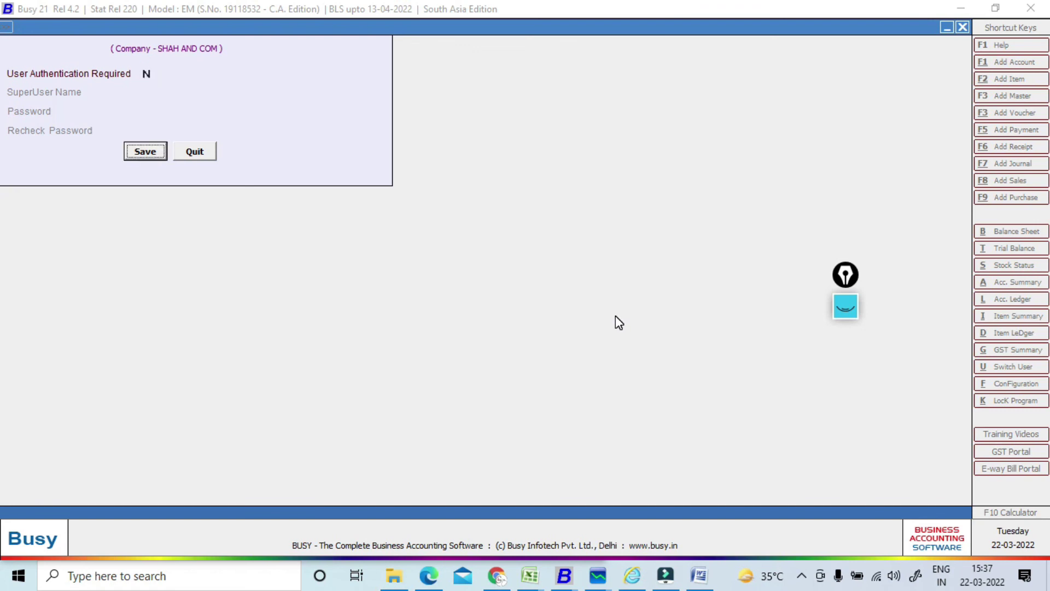
key(Return)
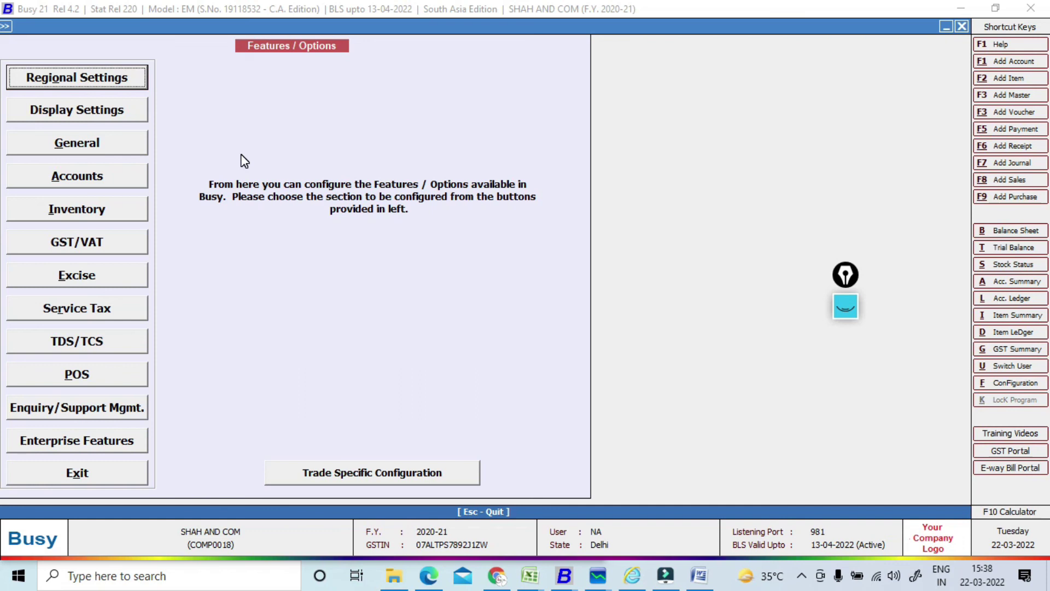
- Handwrite short pink notes including GST over the Features / Options screen, and draw one large loop around them
click(846, 308)
click(846, 353)
mouse_move(435, 234)
mouse_down()
mouse_move(454, 255)
mouse_move(467, 208)
mouse_move(563, 133)
mouse_move(550, 122)
mouse_up()
mouse_move(526, 228)
mouse_down()
mouse_move(530, 244)
mouse_move(539, 216)
mouse_move(565, 204)
mouse_move(553, 192)
mouse_up()
mouse_move(430, 358)
mouse_down()
mouse_move(416, 137)
mouse_move(481, 332)
mouse_up()
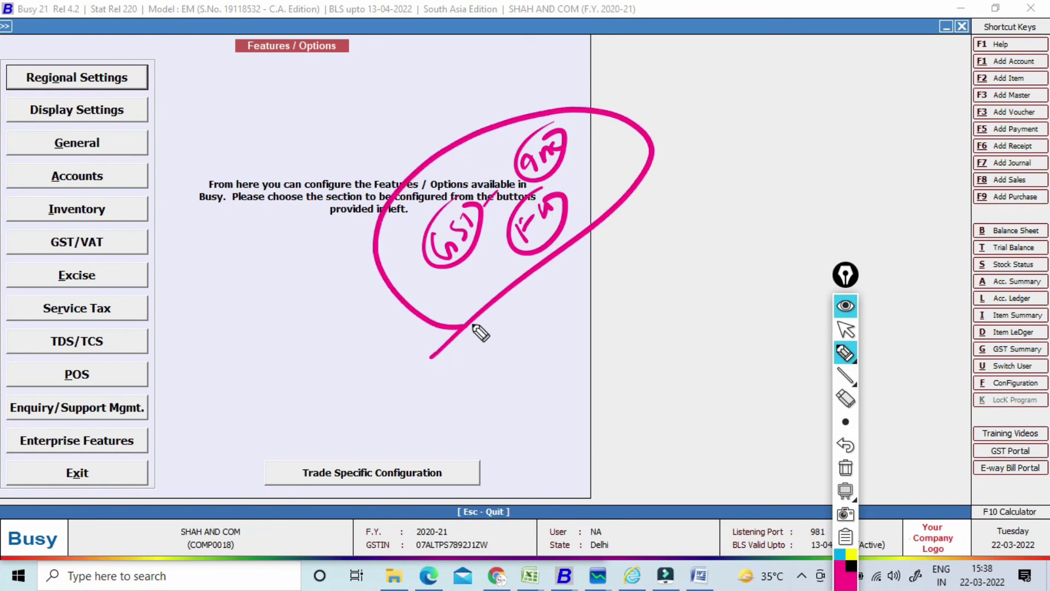